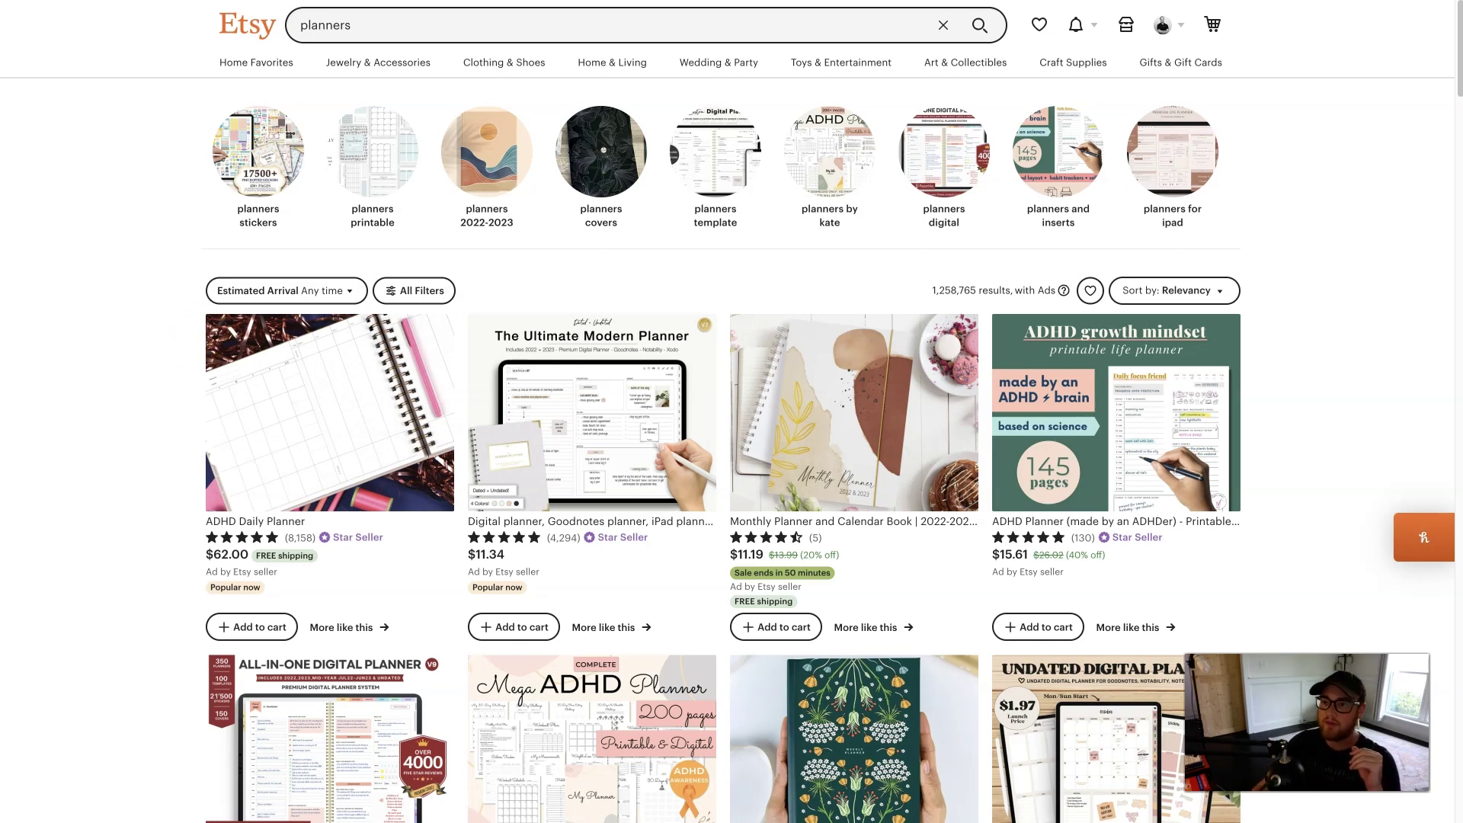
Leave Etsy's planners results and return to the Canva home page tab.
key(ctrl+Tab)
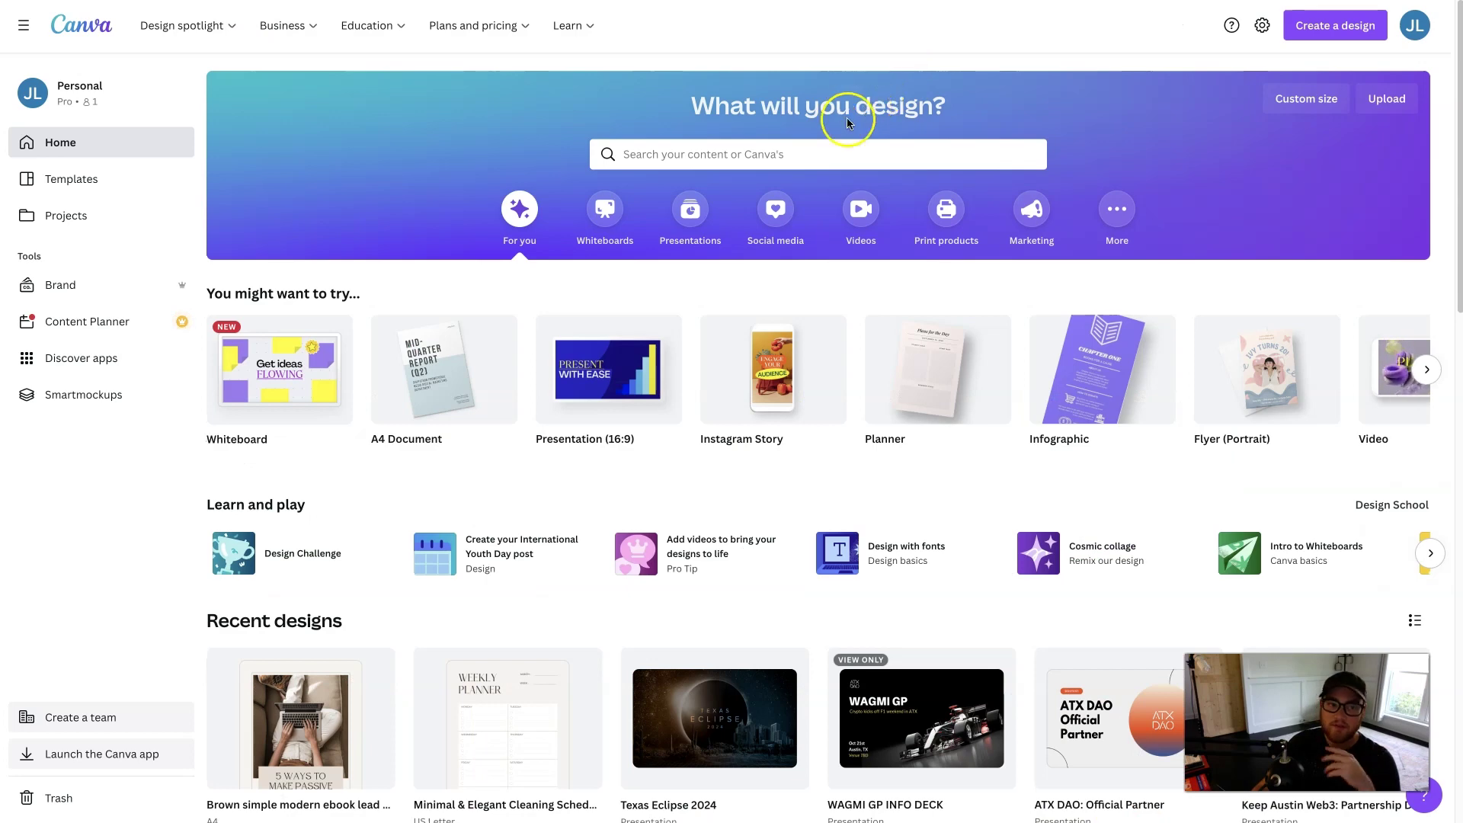
Search Canva templates for 'planners' and show all the suggested planner templates.
click(739, 155)
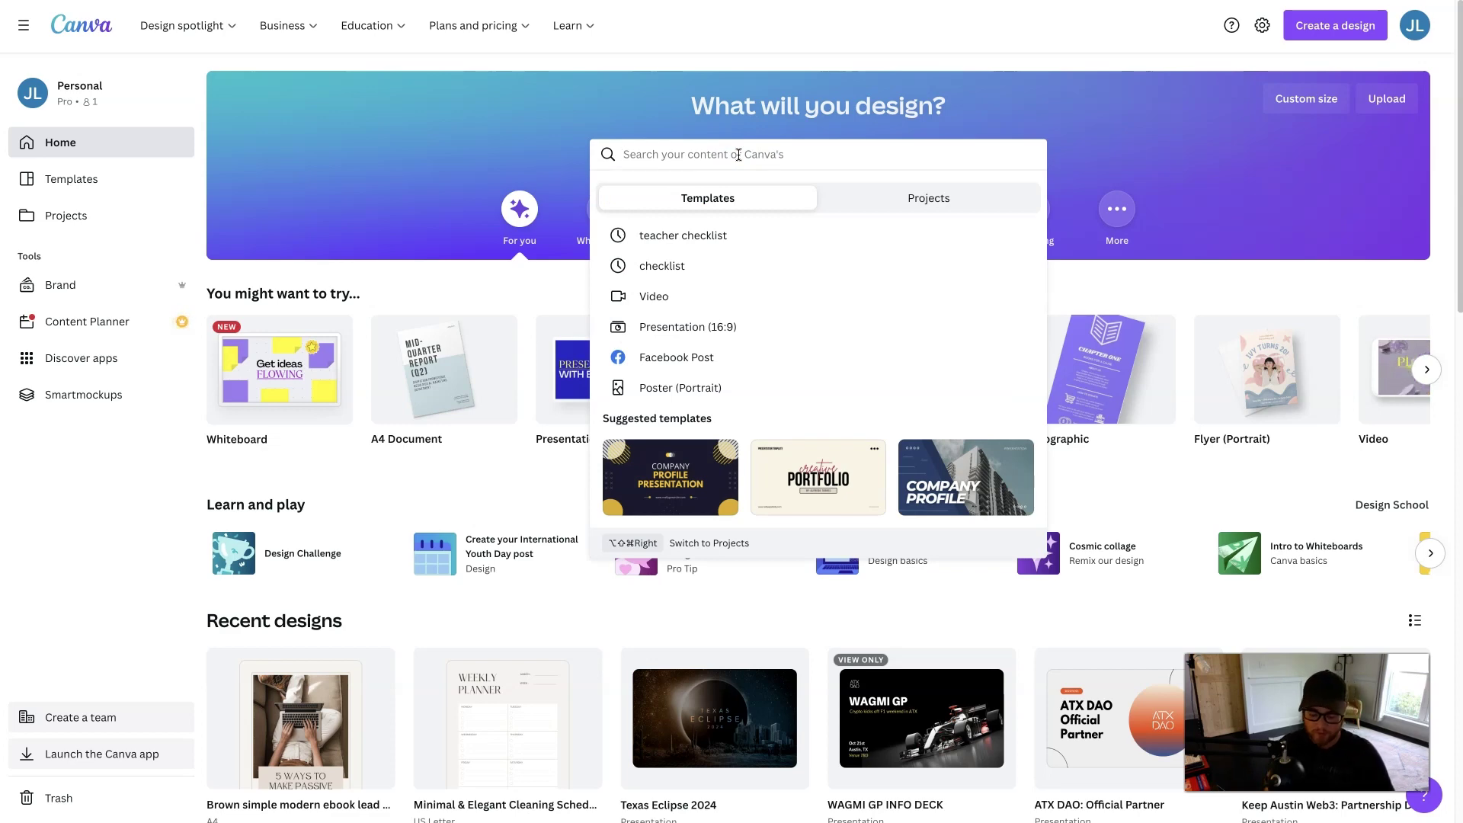
text(planners)
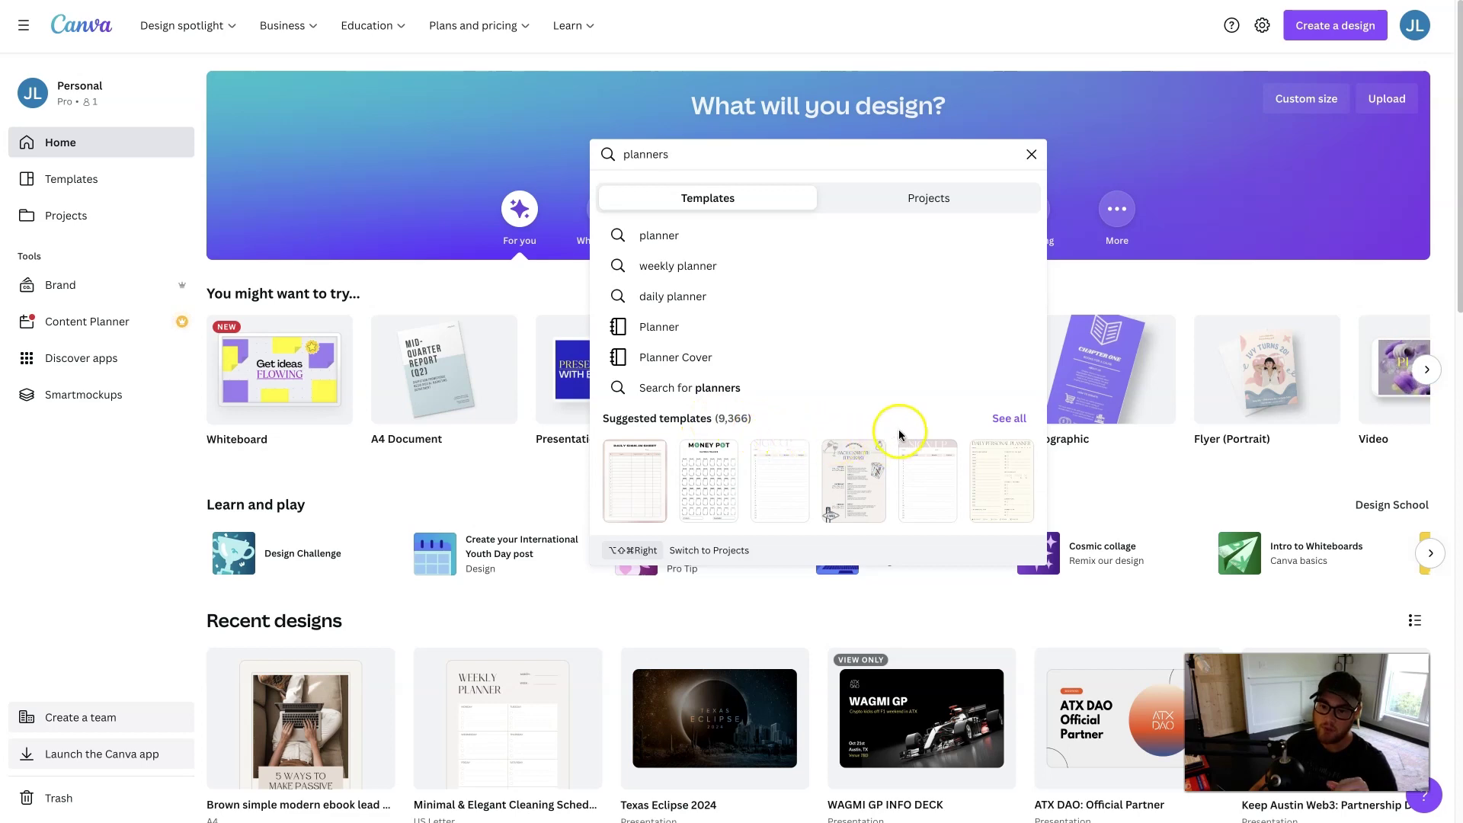
click(1000, 423)
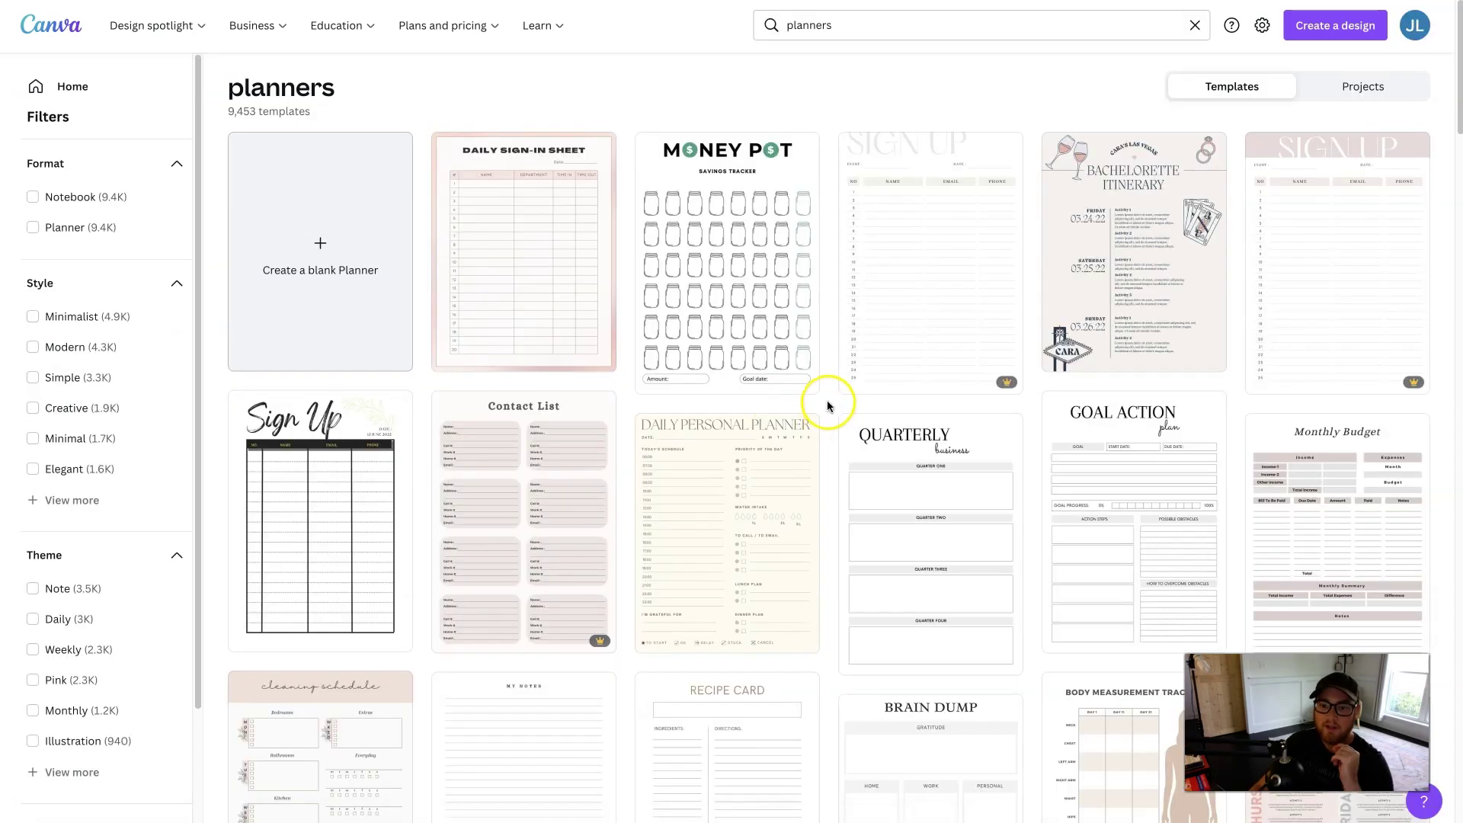
Scroll the planner templates and open the Minimal & Elegant Cleaning Schedule Planner in the editor.
scroll(825, 394, down, 1)
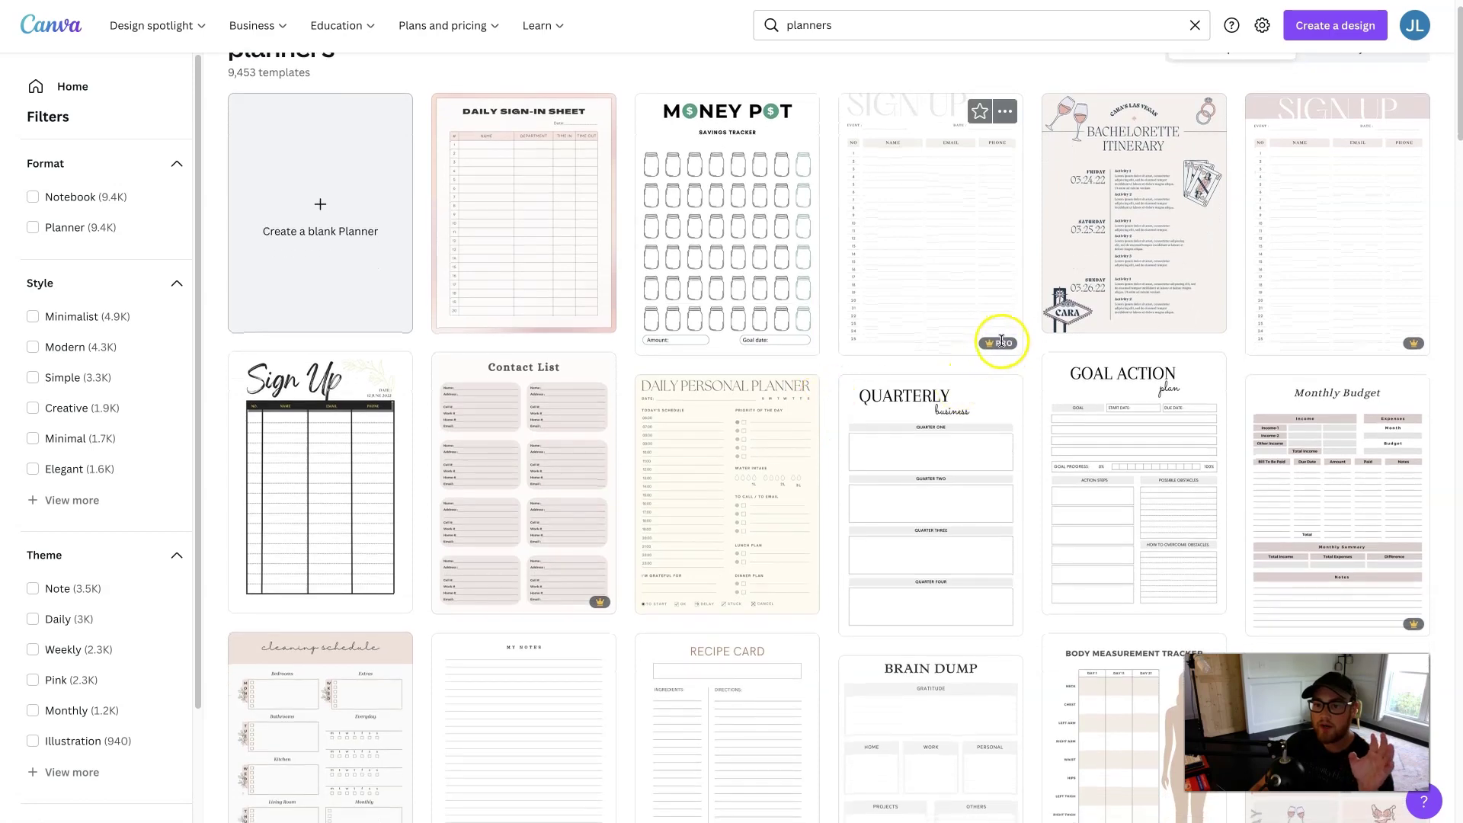
mouse_move(998, 343)
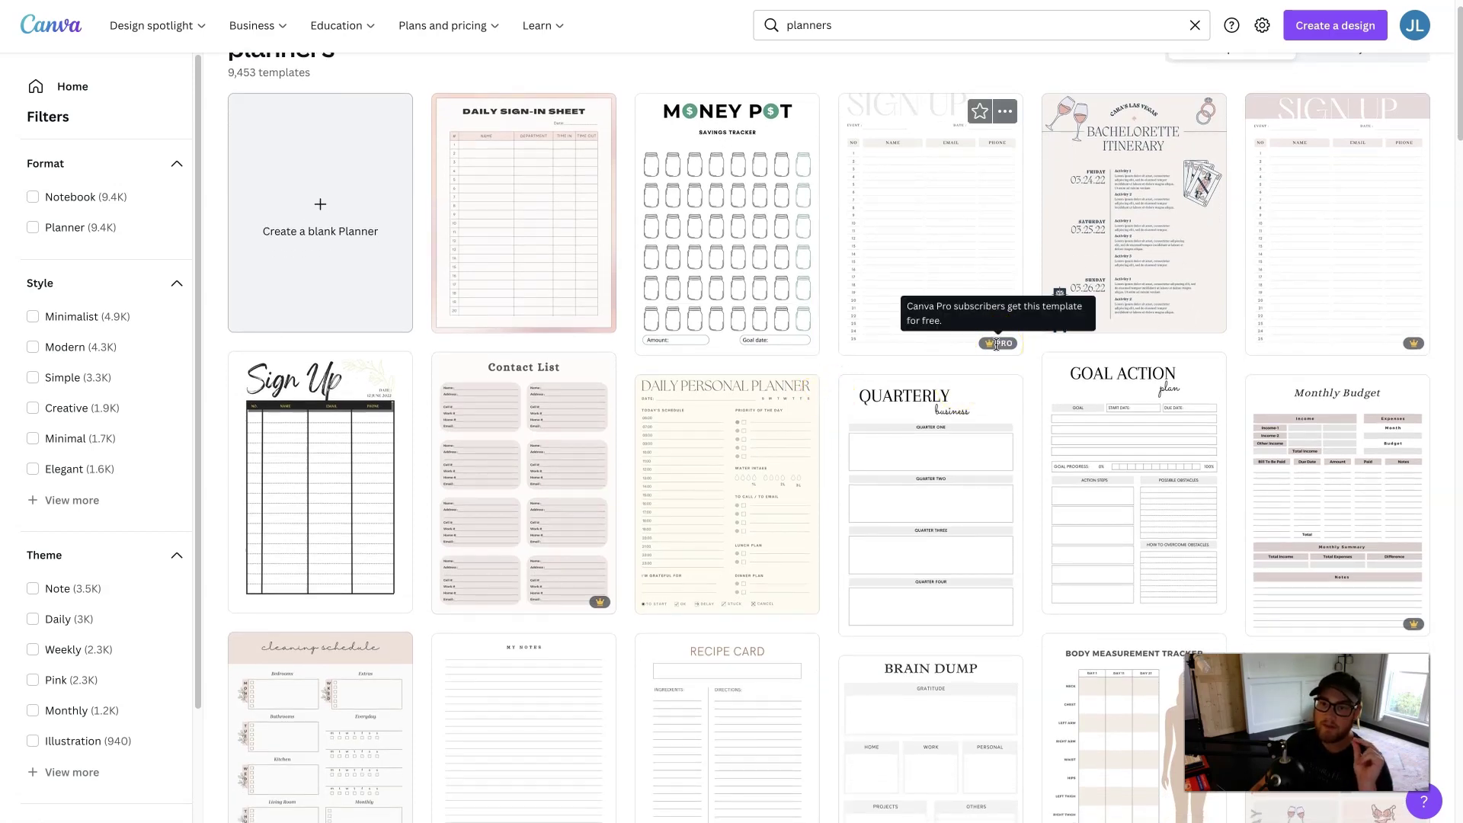
click(947, 363)
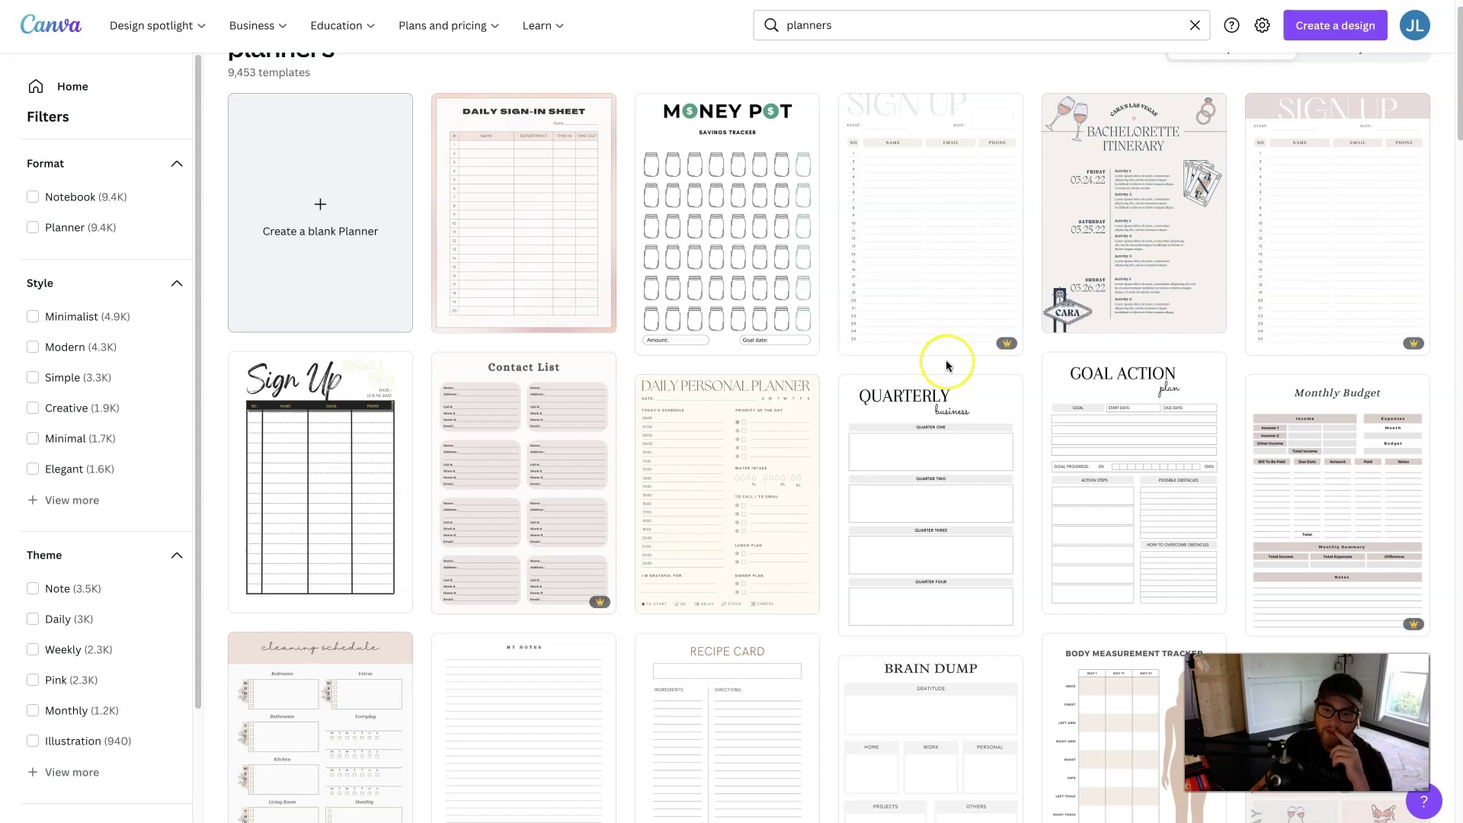
scroll(944, 363, down, 5)
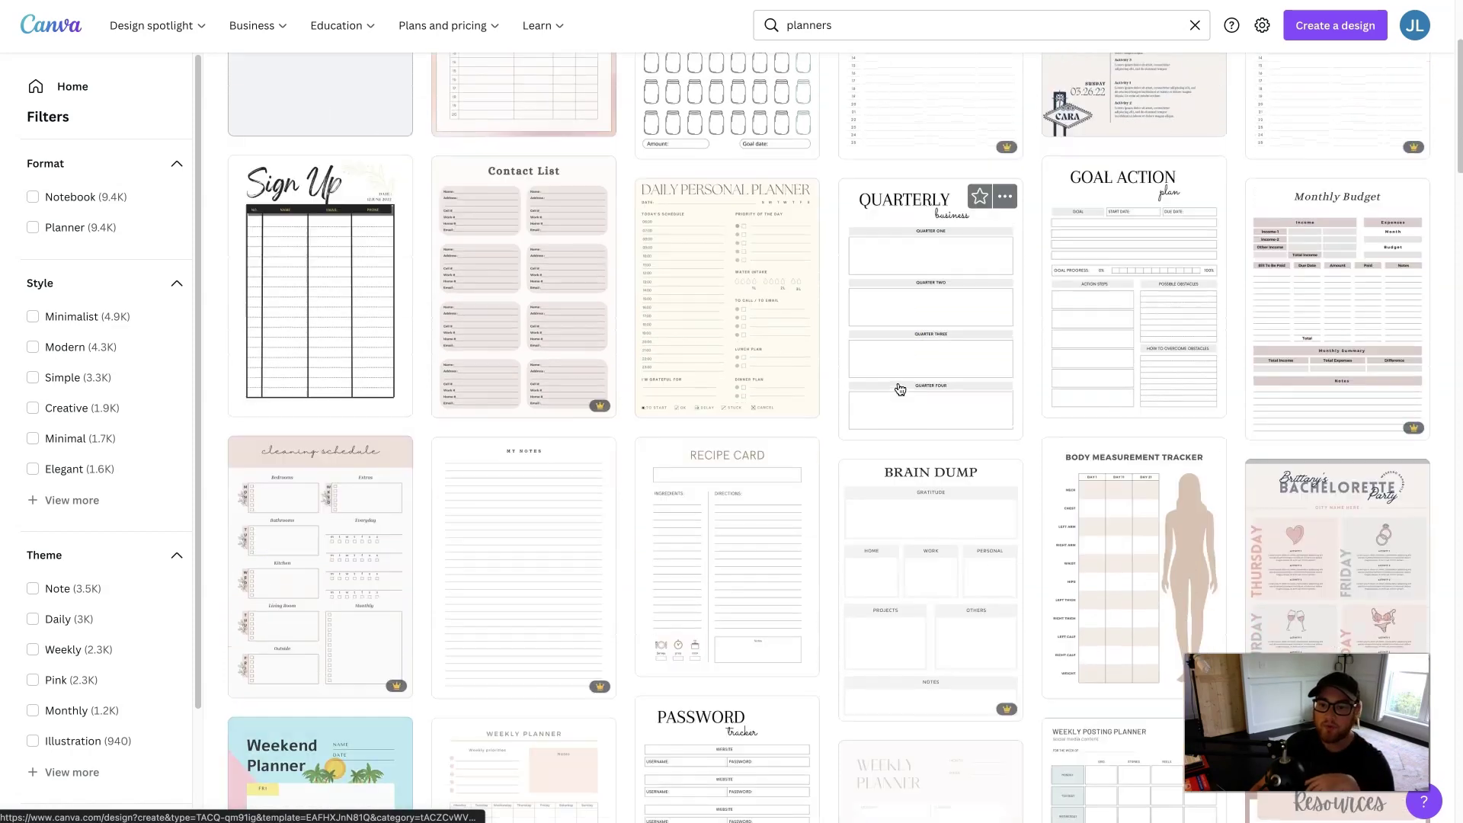
click(863, 394)
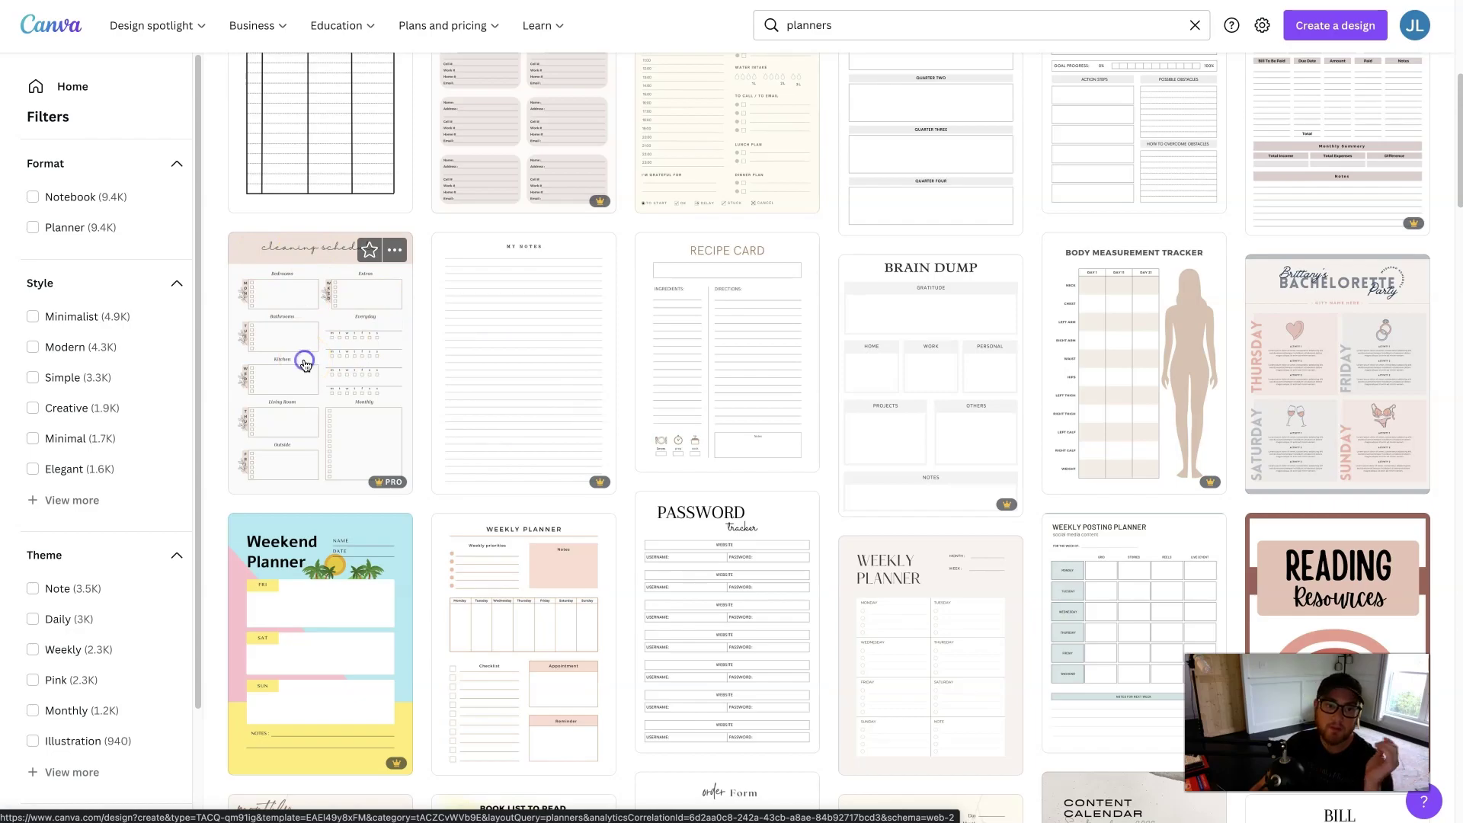
click(304, 362)
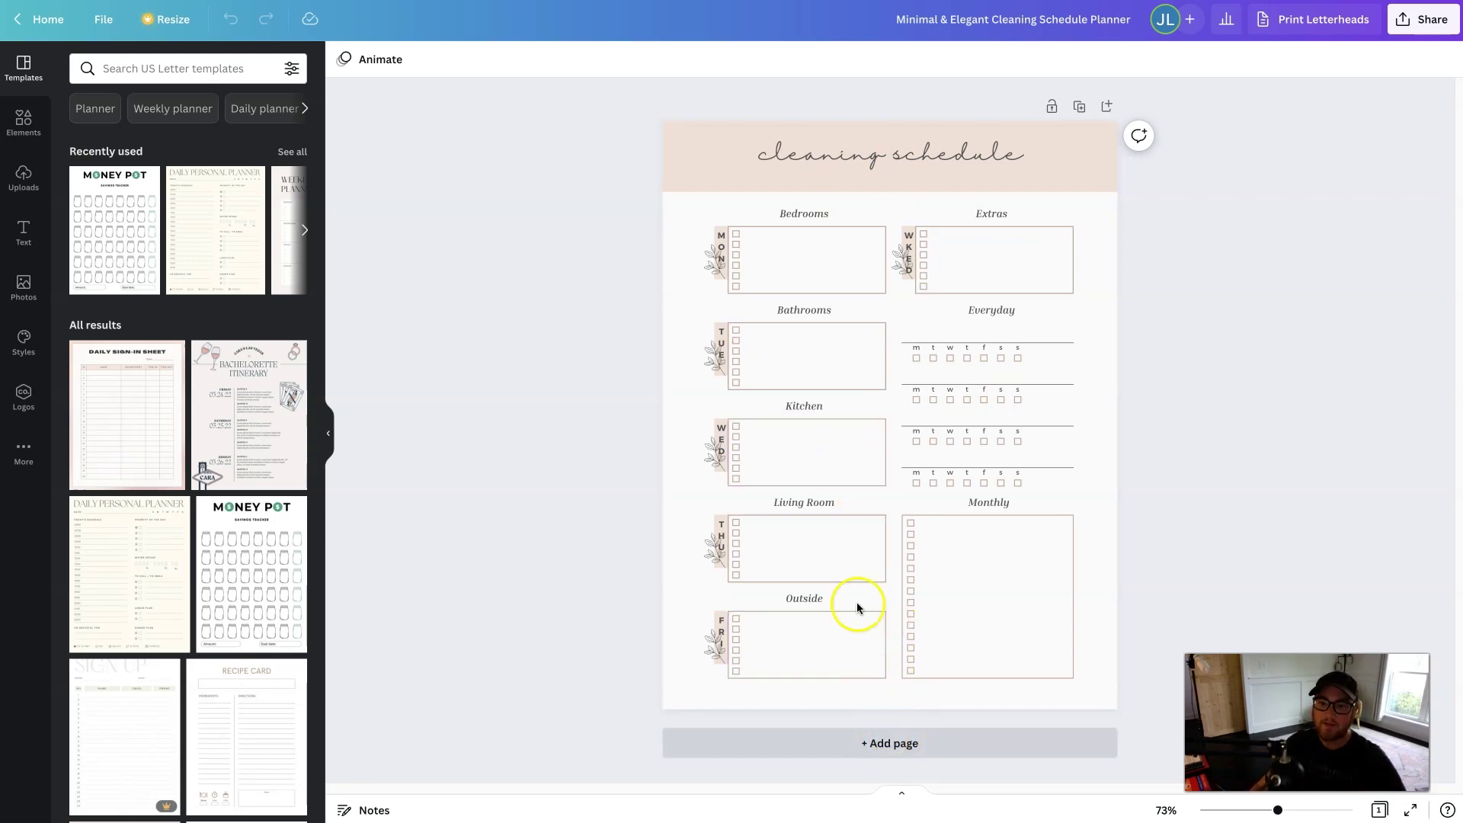
Add a second page and fill it with the Weekly Planner template.
click(883, 749)
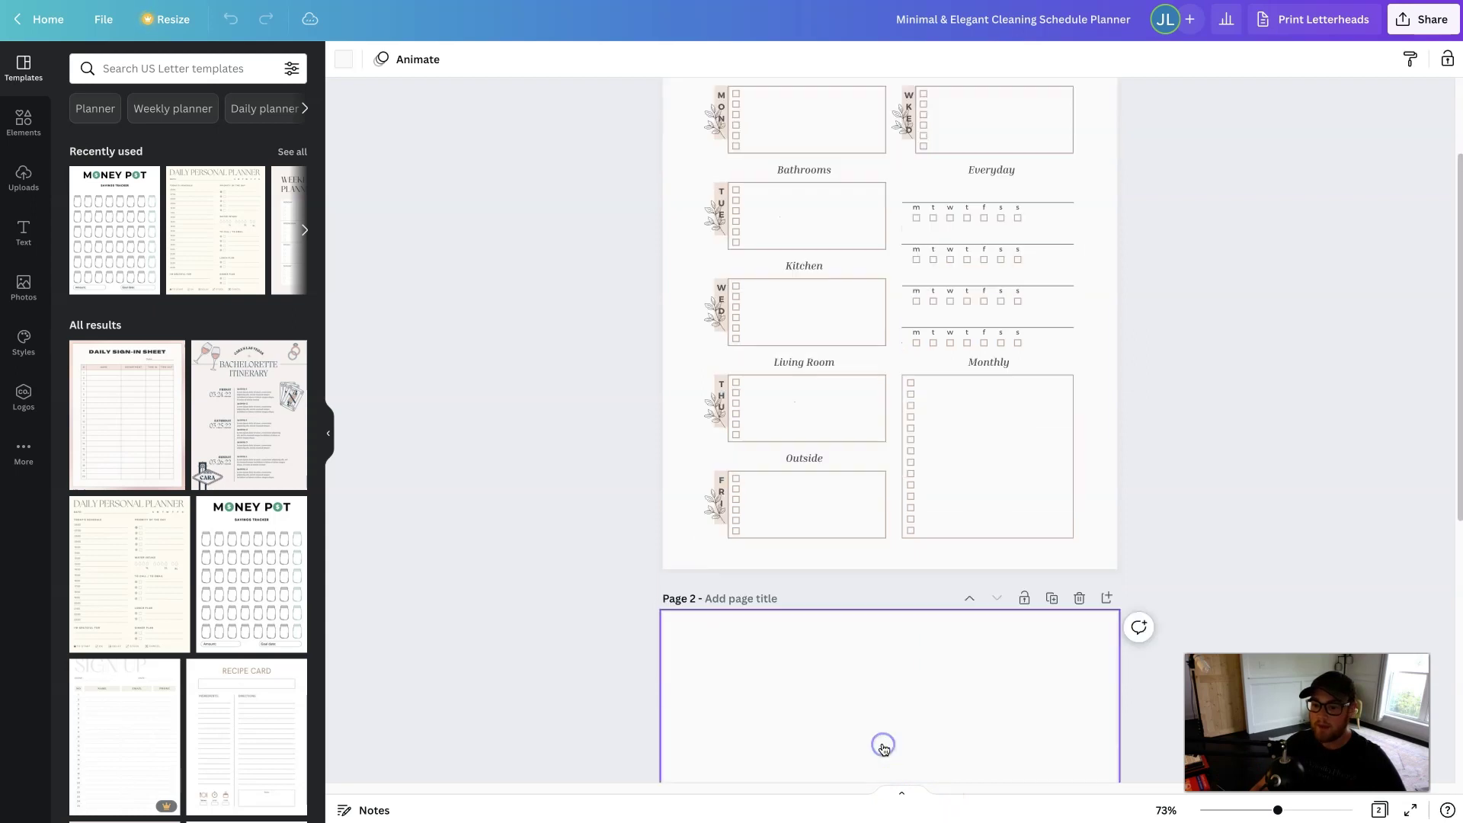
scroll(213, 400, down, 1)
scroll(212, 402, down, 7)
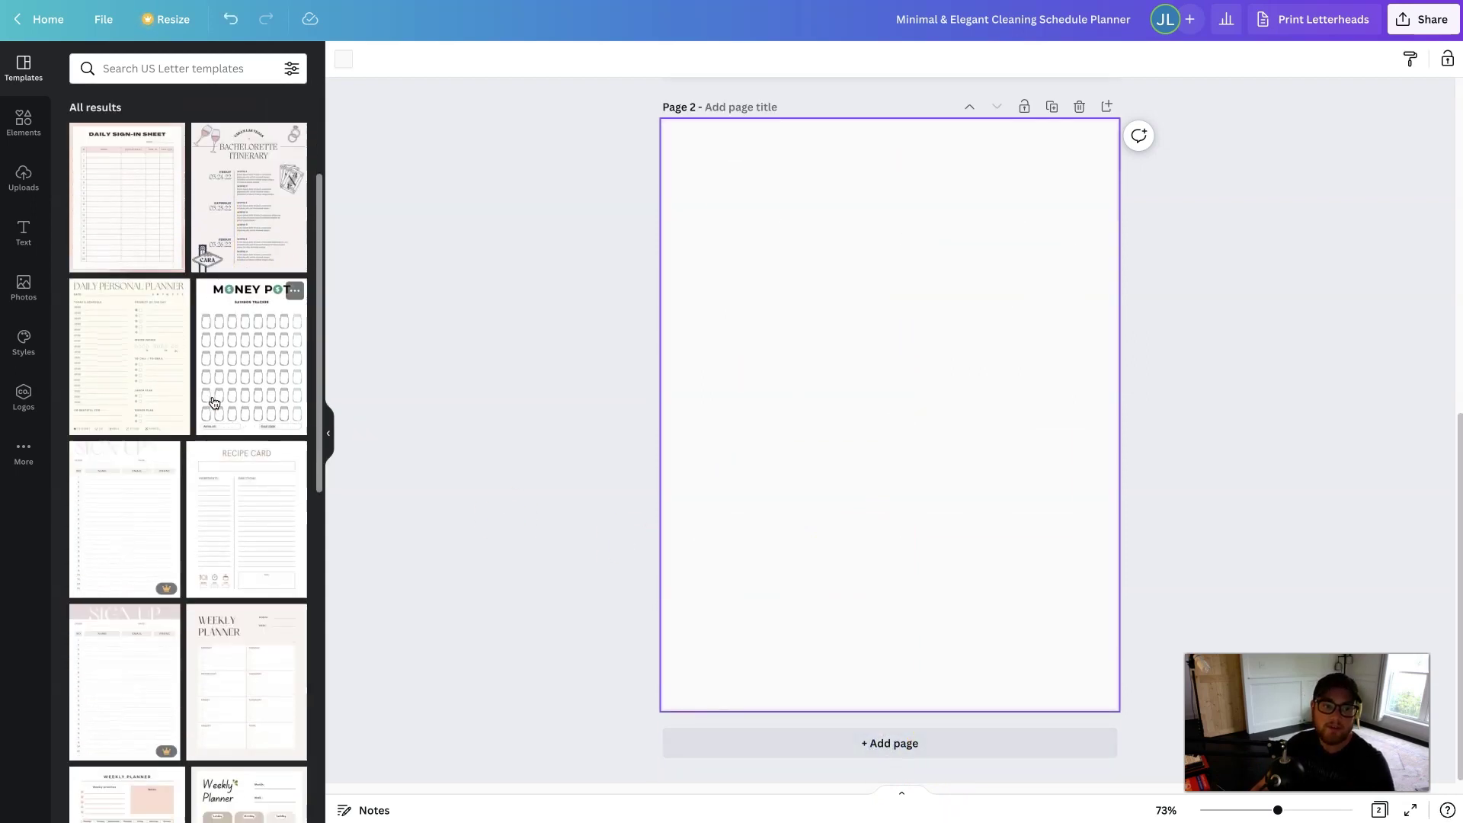
click(217, 413)
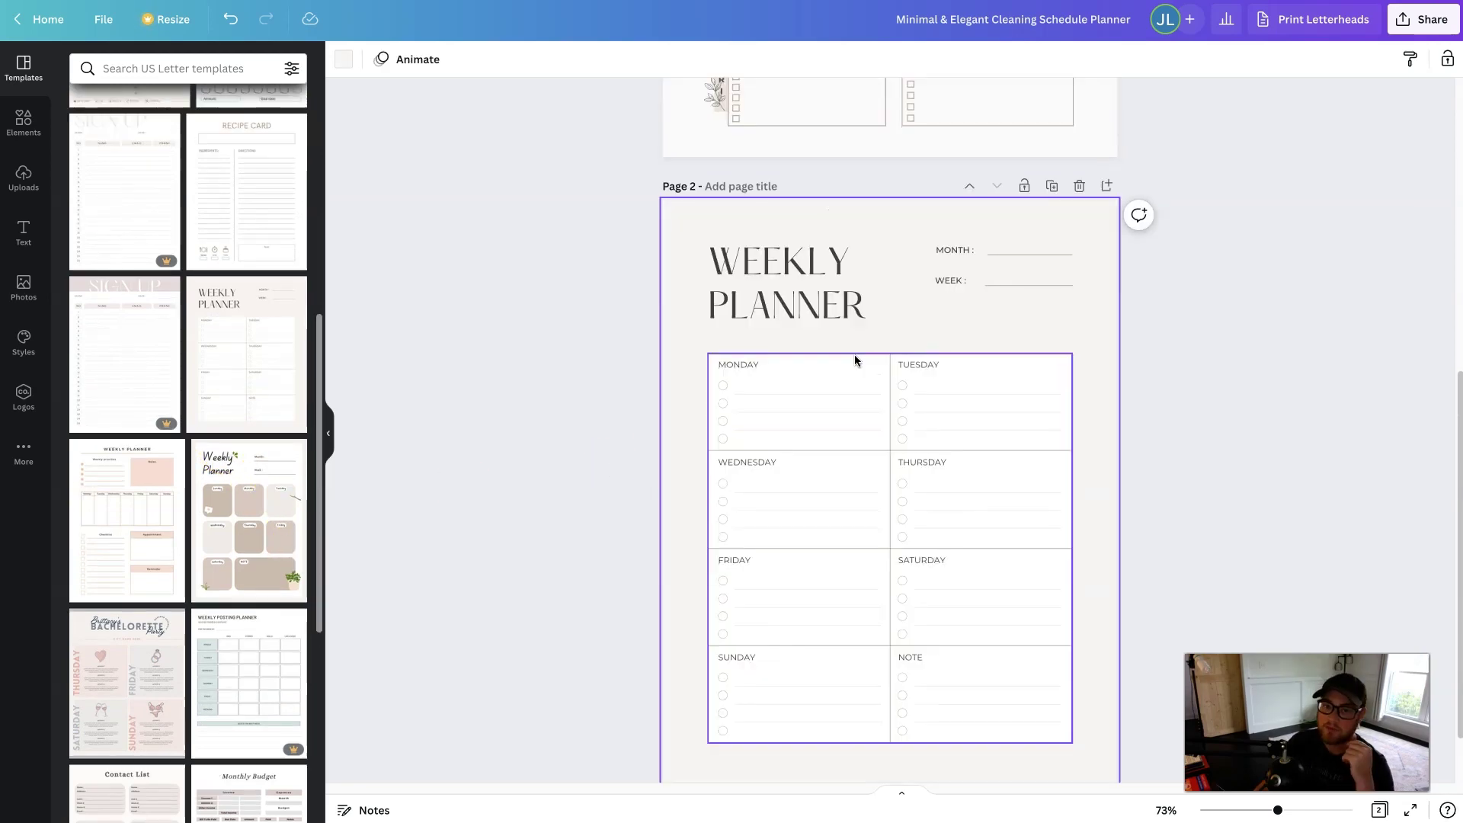
click(861, 373)
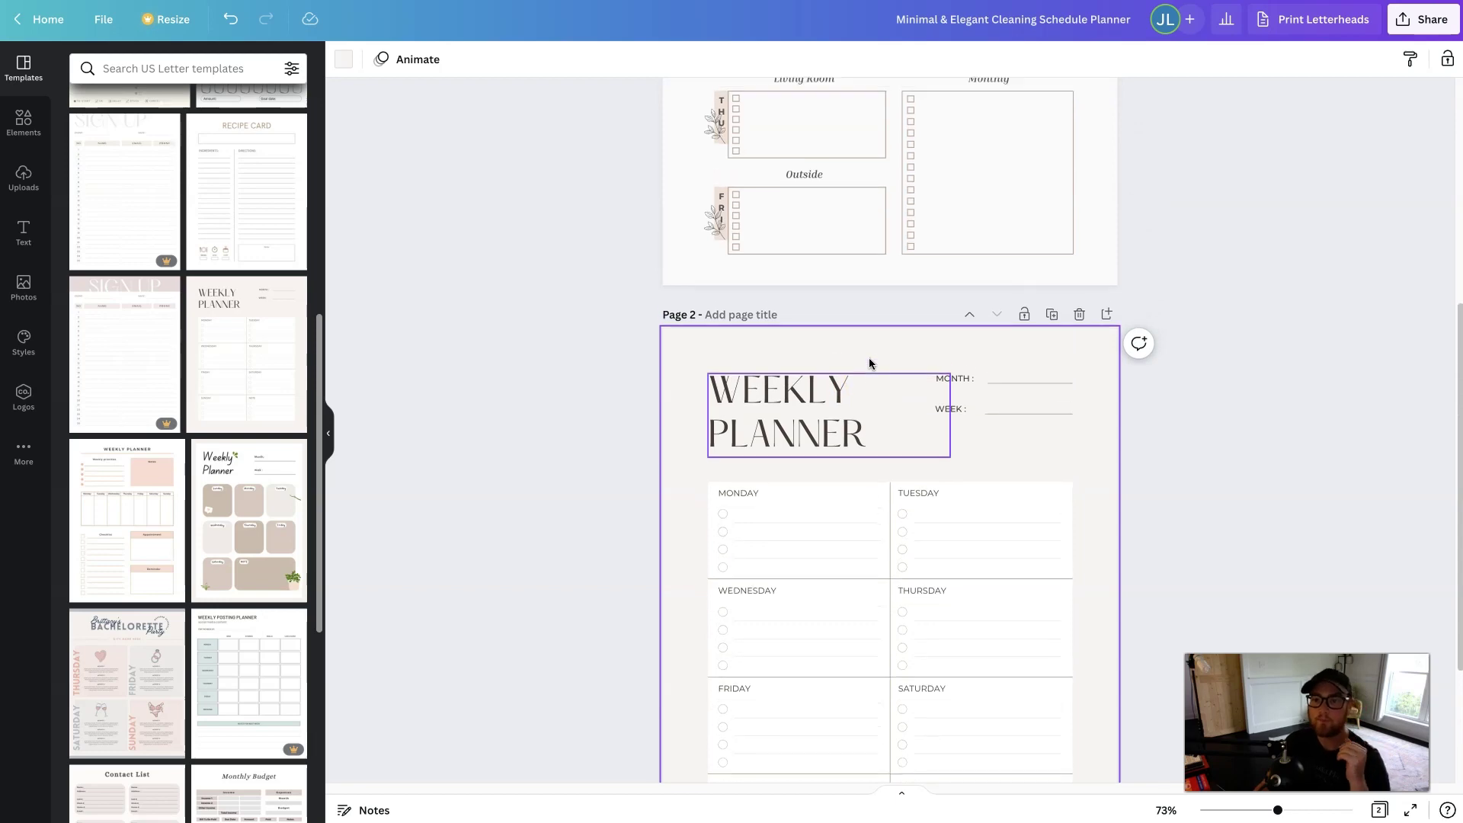
scroll(869, 363, up, 5)
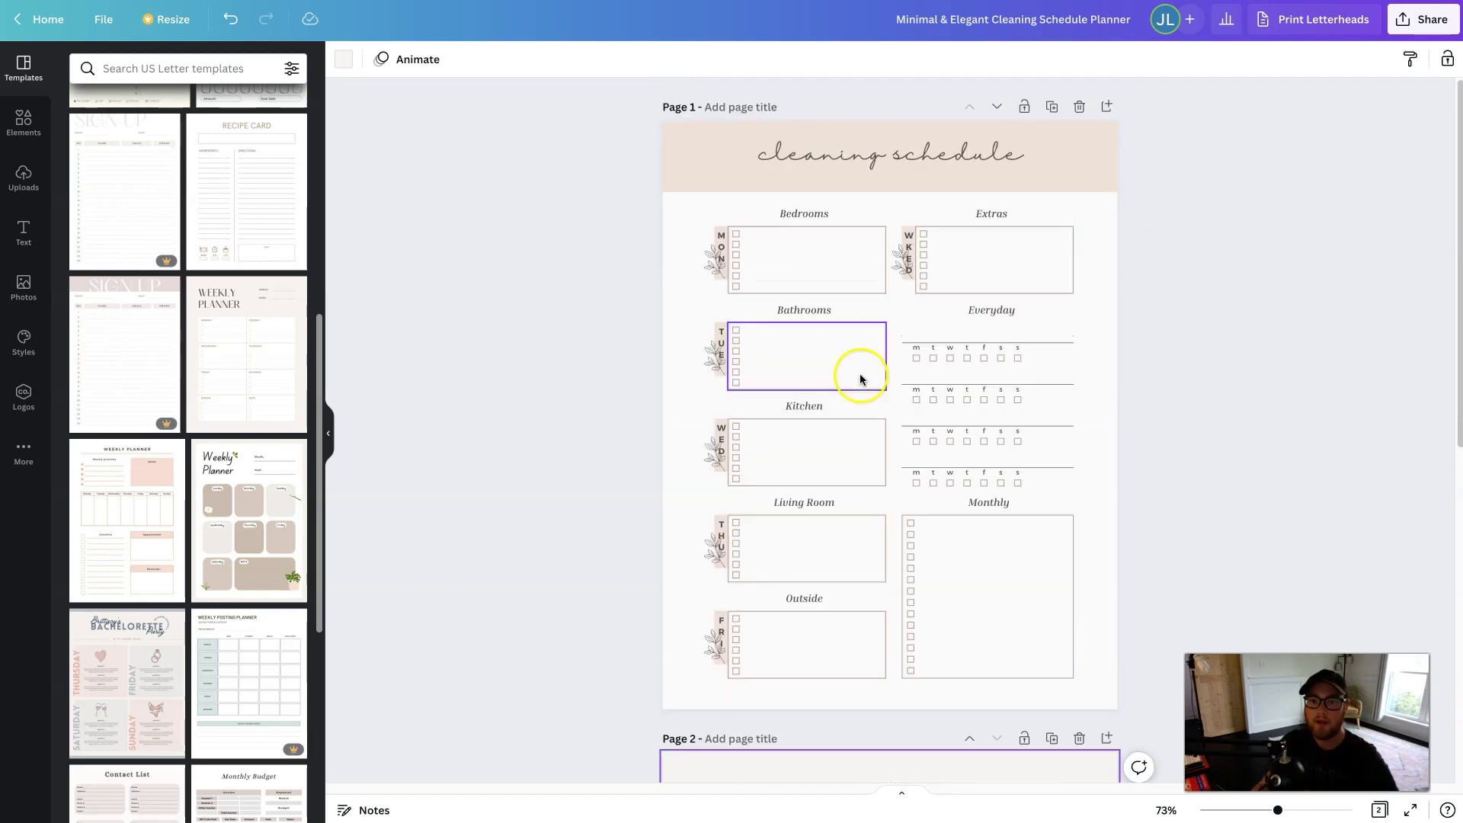
Set the planner's download file type to PDF Print.
click(1410, 25)
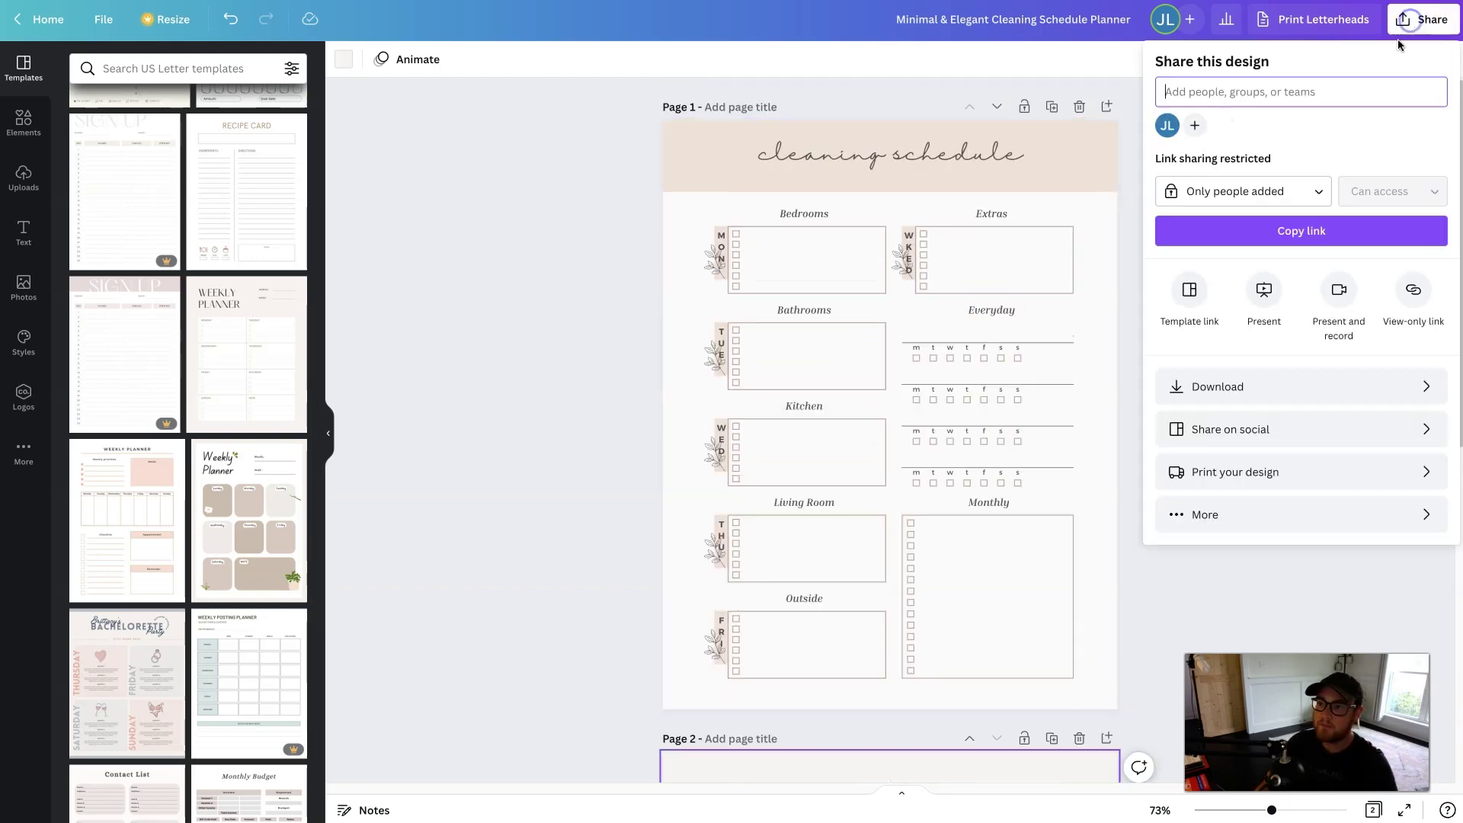
click(1200, 388)
click(1219, 124)
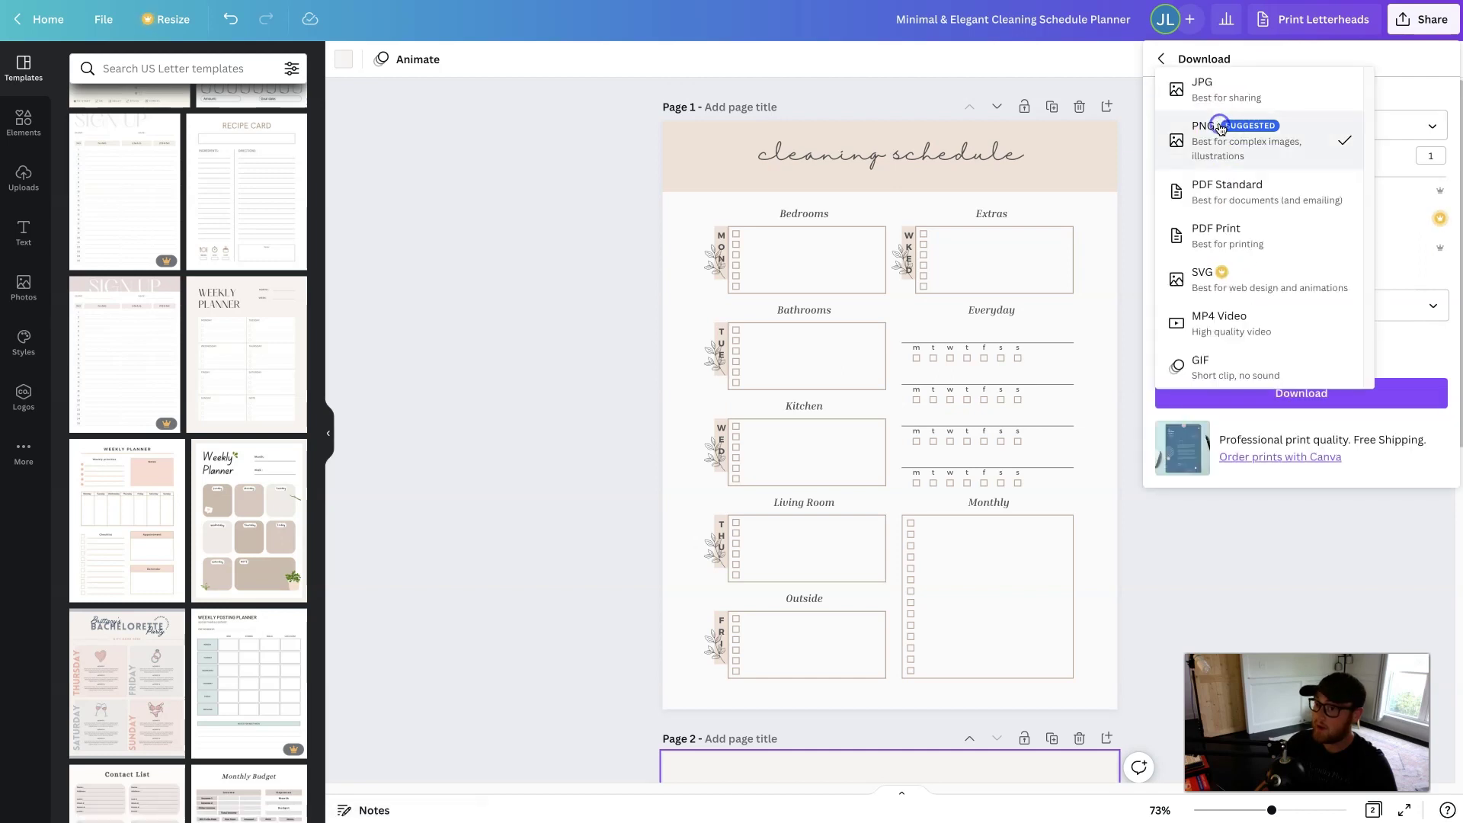
click(1216, 231)
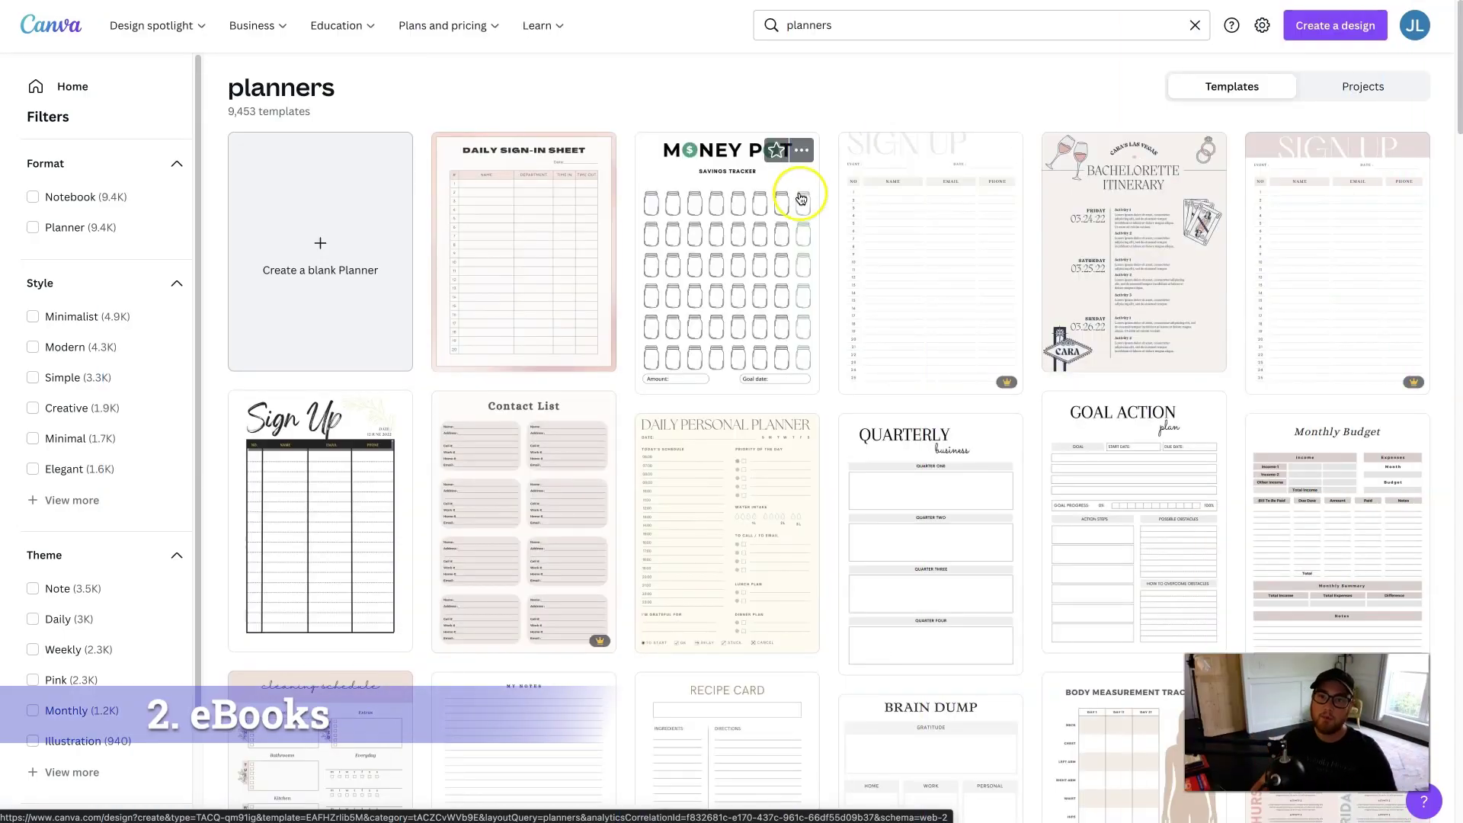
Search Canva templates for 'ebook' to reach the passive-income ebook template.
click(806, 23)
text(eboo)
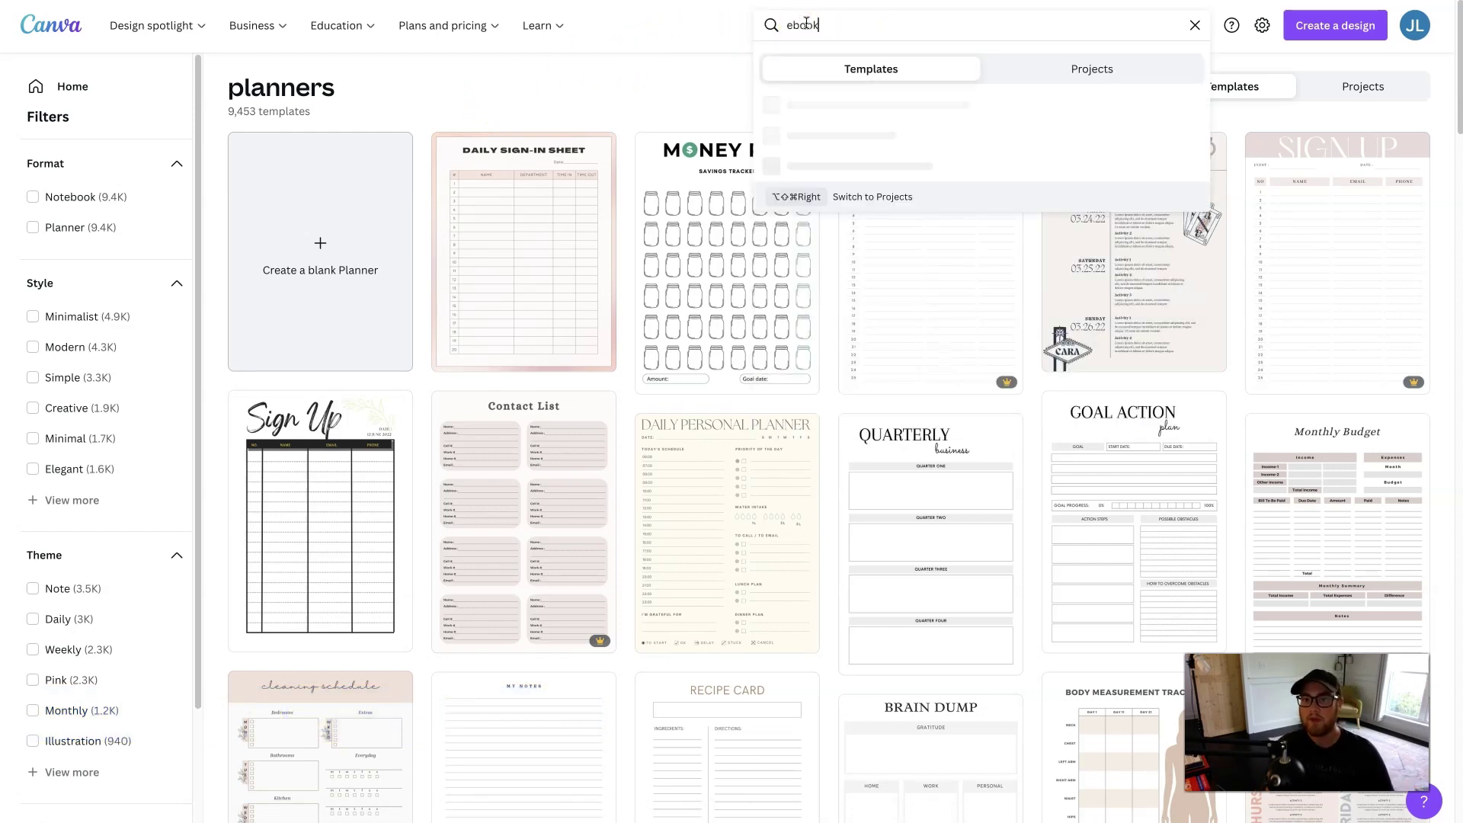
text(k)
key(Return)
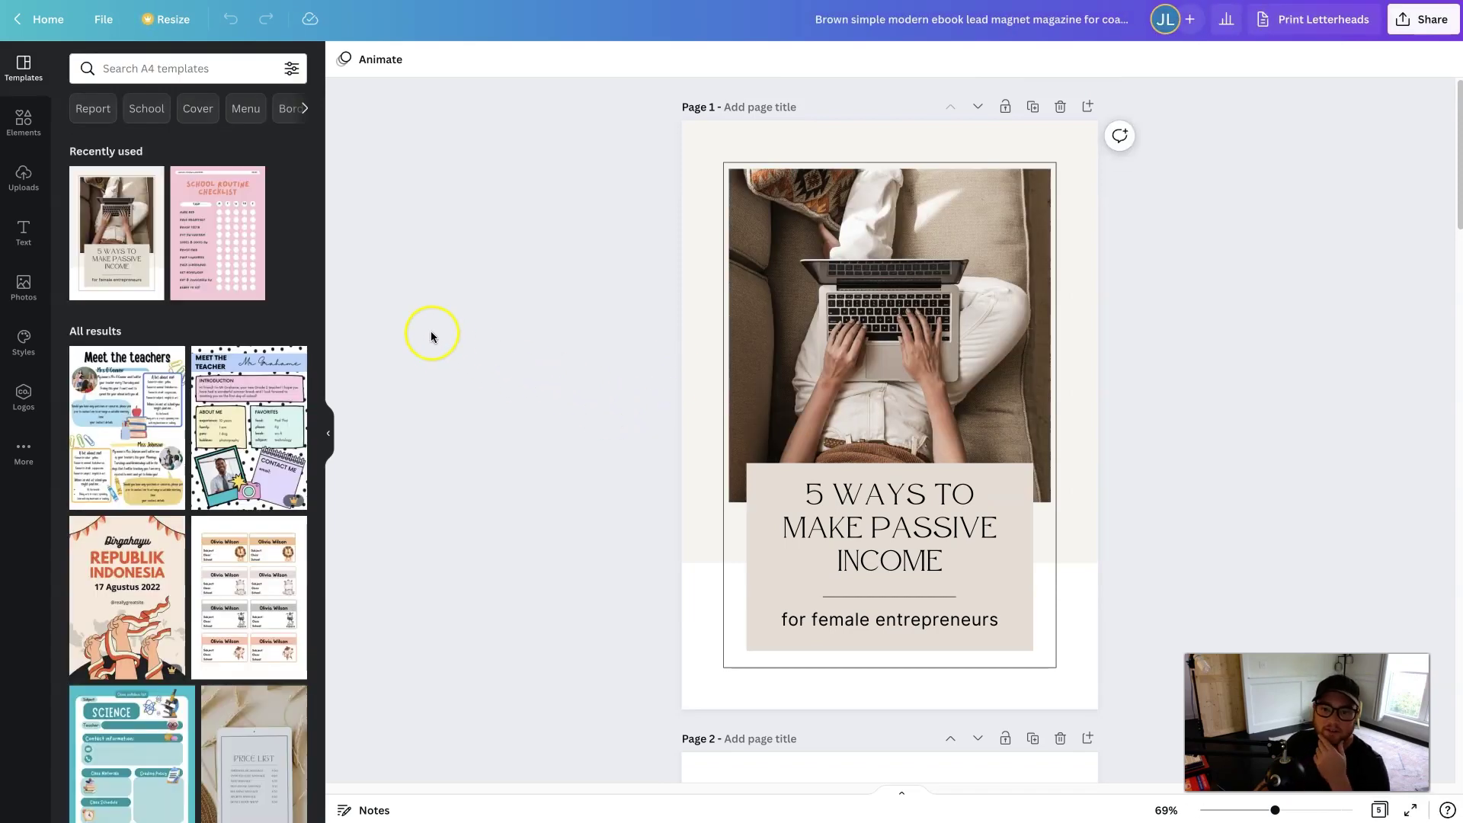
Replace the page 1 cover photo with a recent photo of a woman with a laptop on a rug.
scroll(805, 340, down, 20)
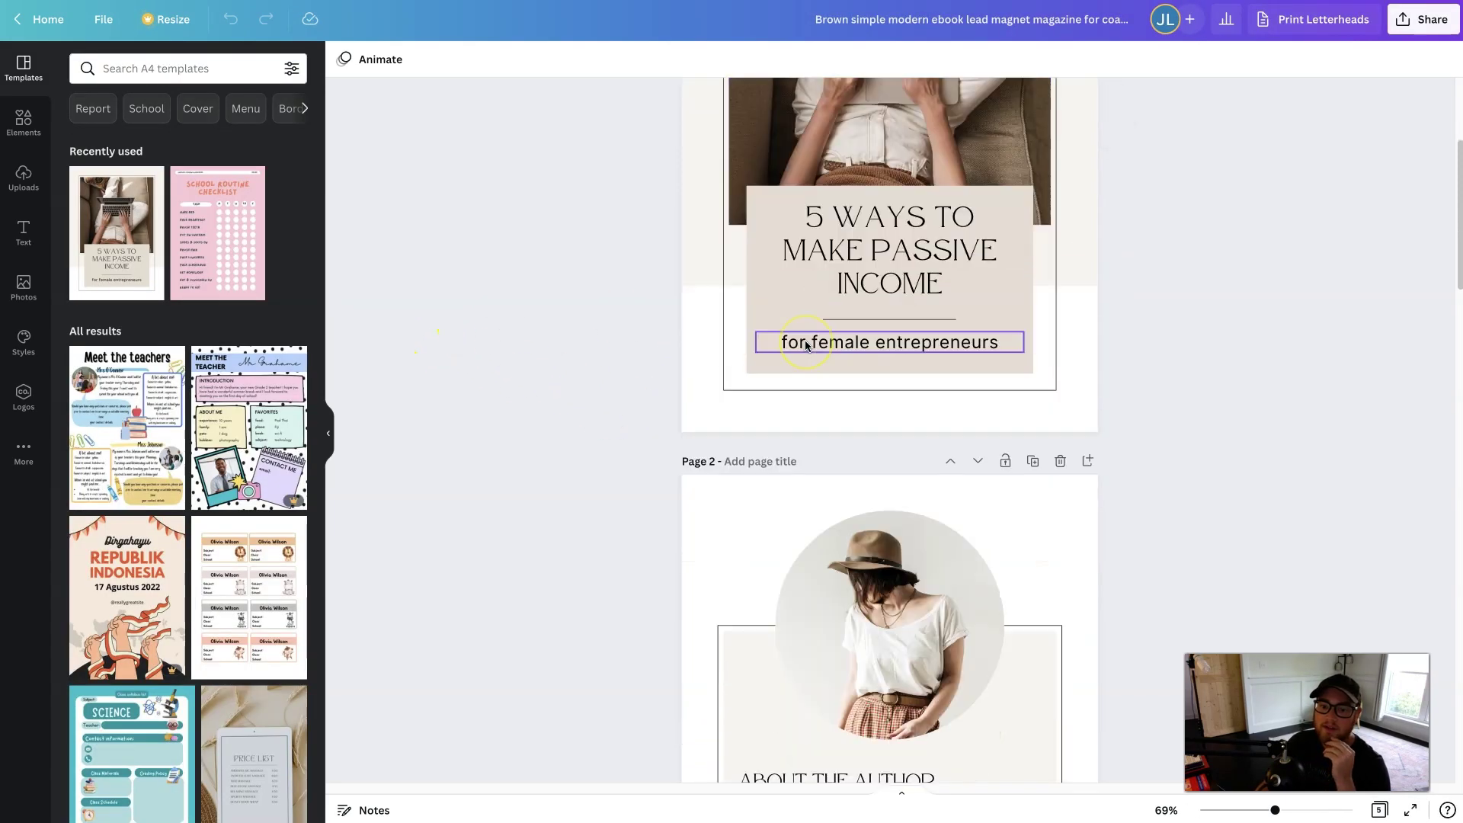
scroll(805, 340, down, 10)
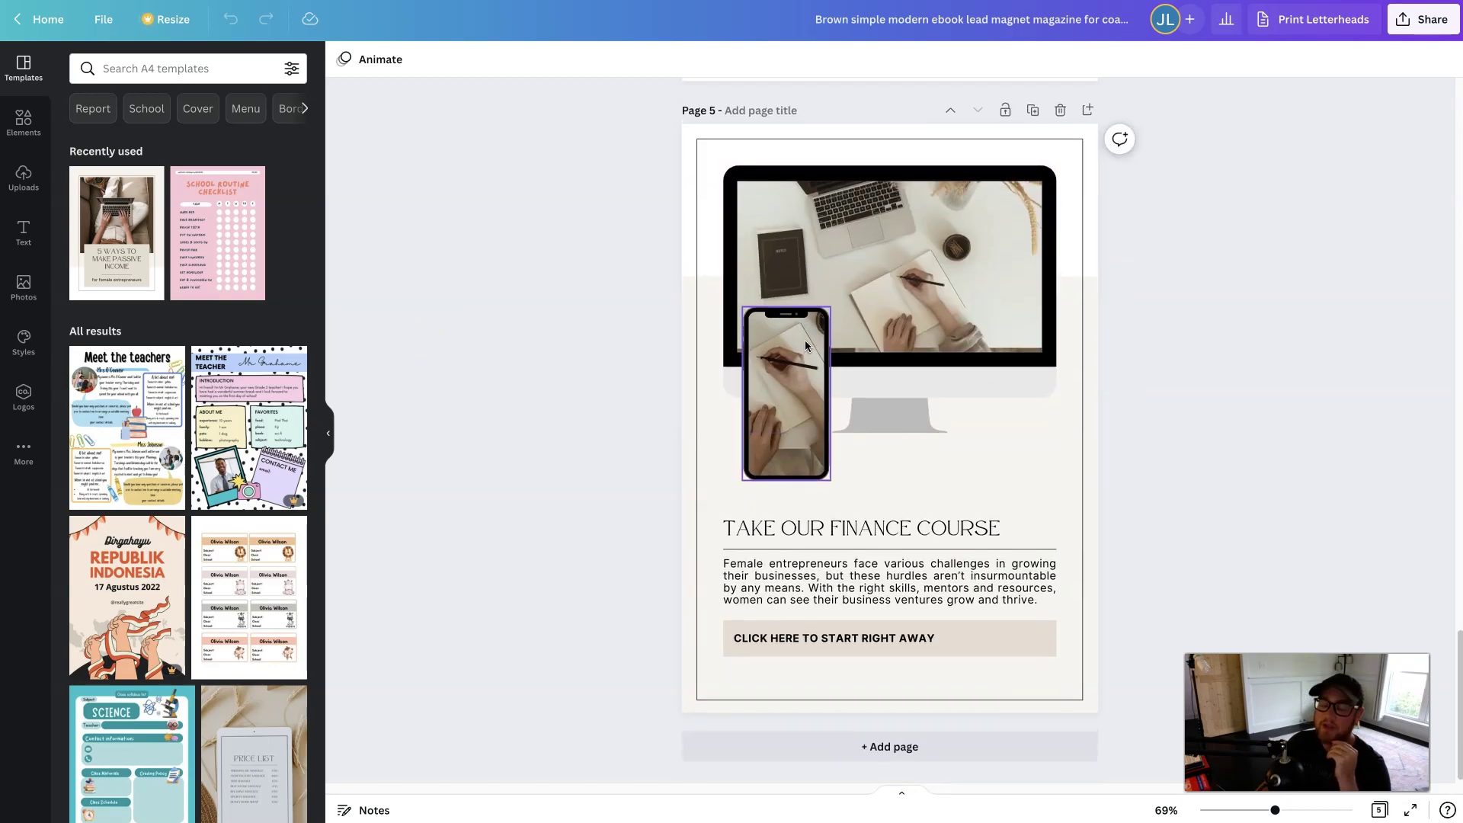
scroll(805, 339, up, 20)
click(814, 356)
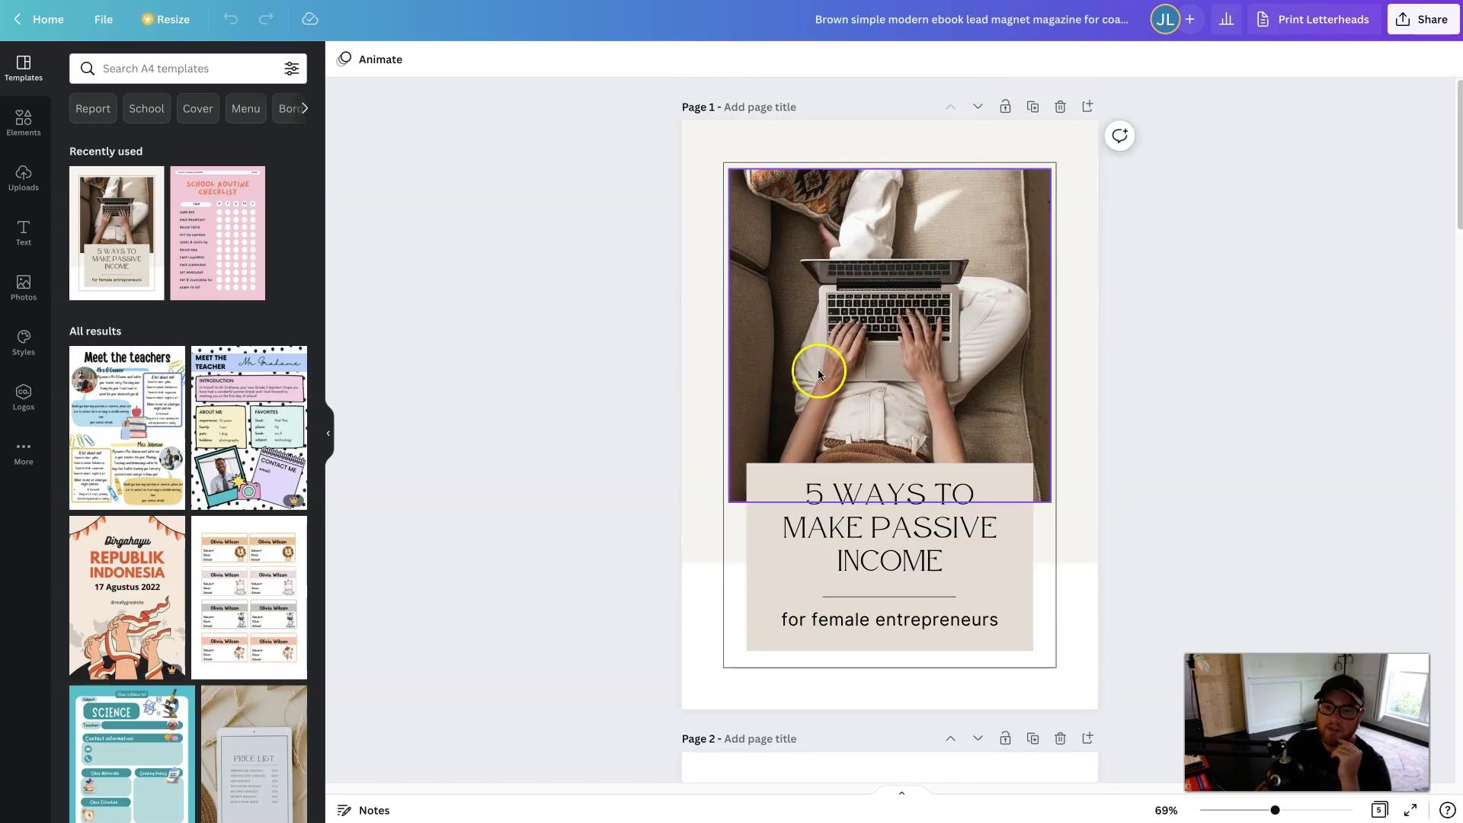
scroll(791, 386, down, 1)
click(812, 339)
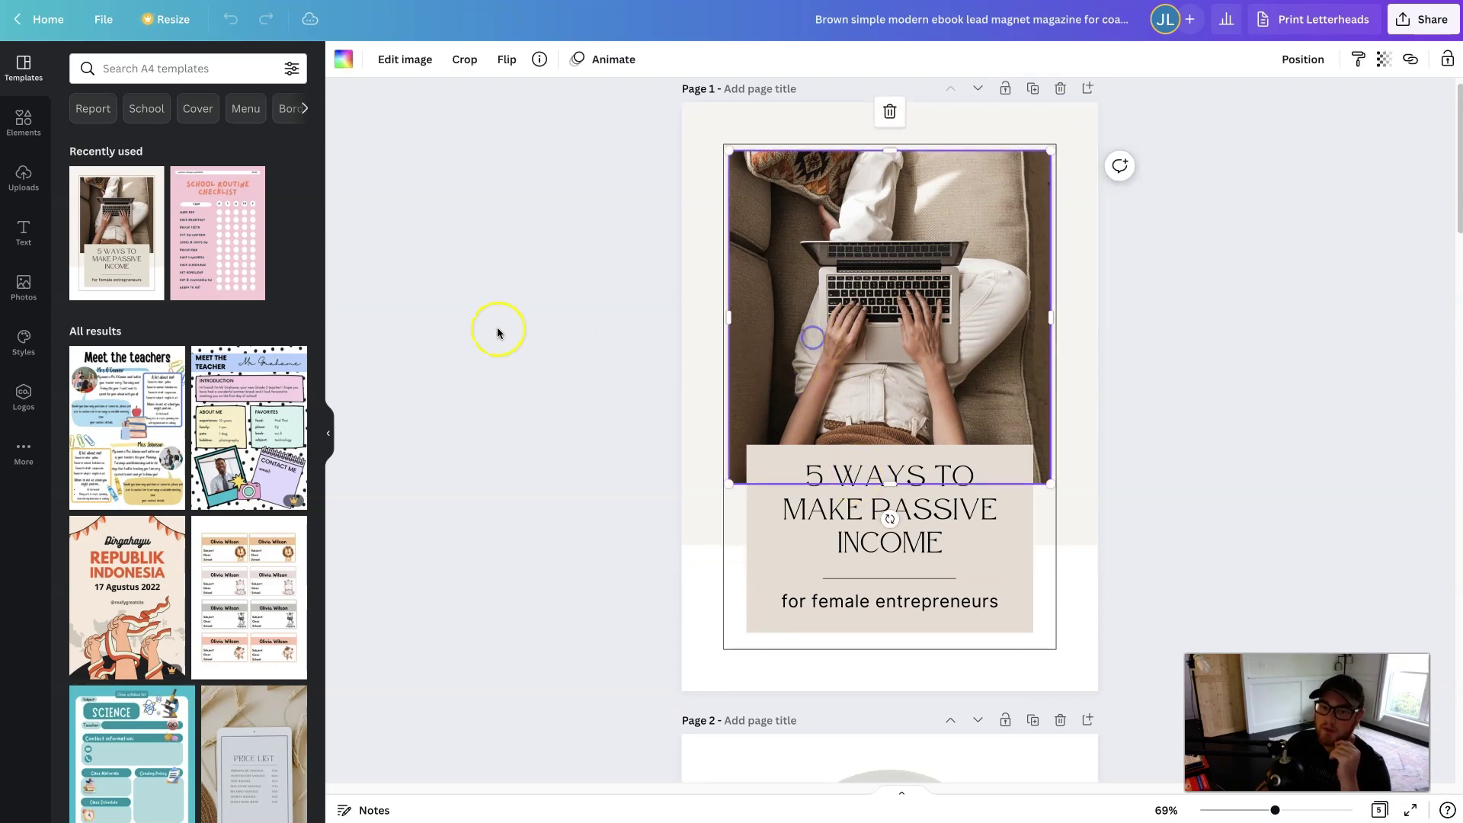
click(25, 290)
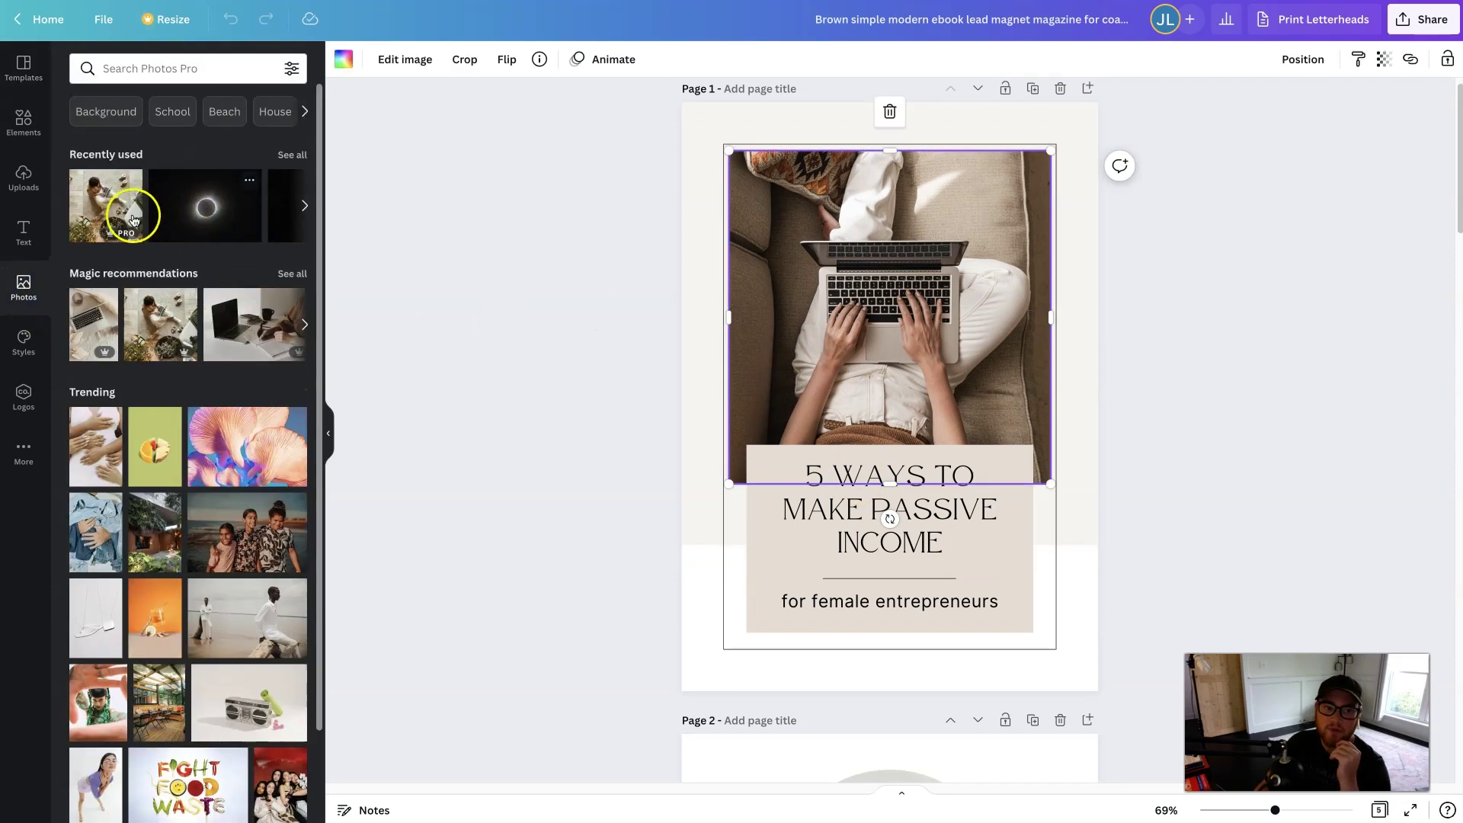
drag(125, 209, 774, 229)
click(838, 316)
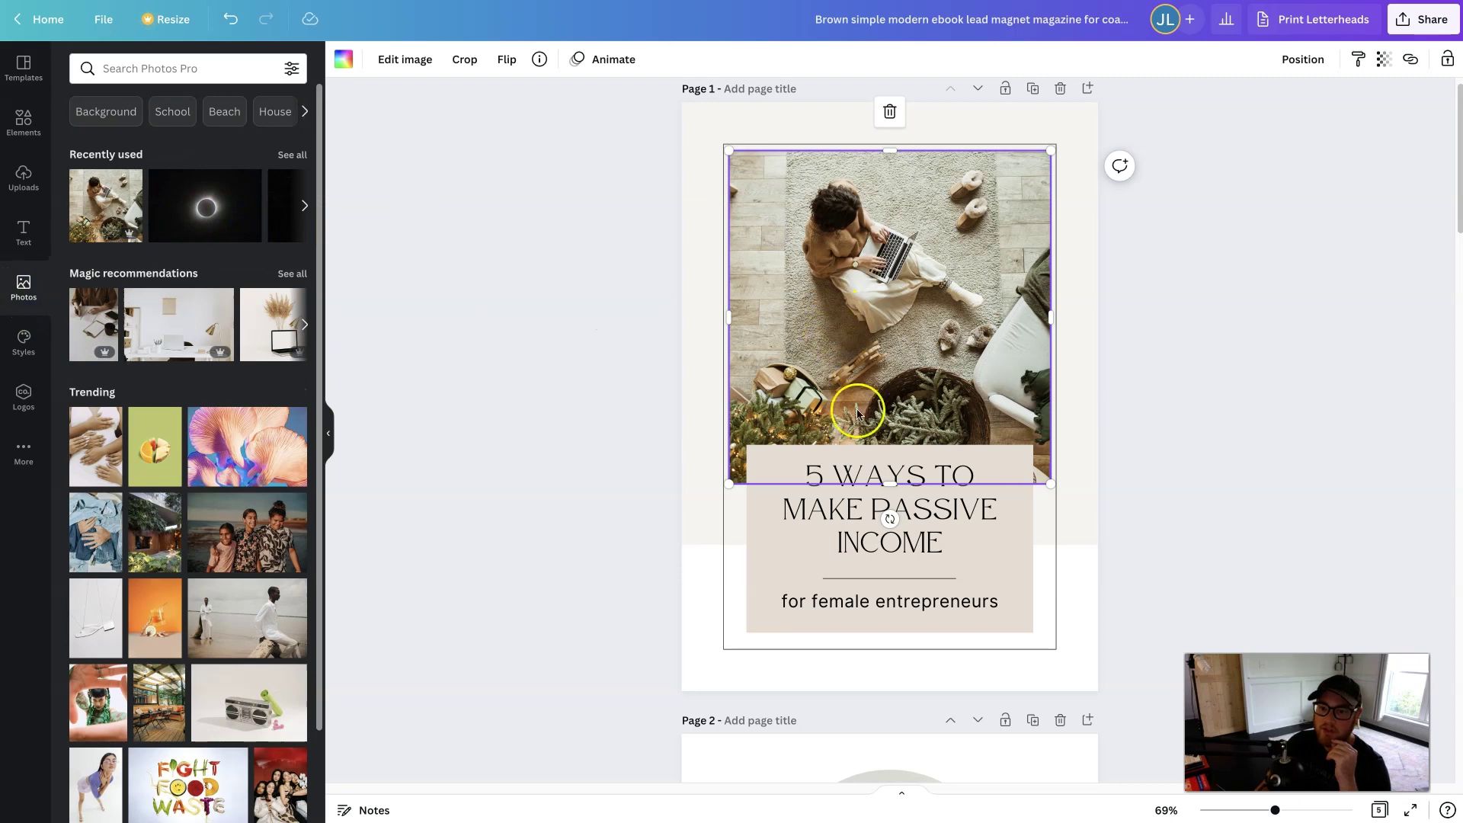
Select the '5 WAYS TO MAKE PASSIVE INCOME' title text, then deselect it.
click(843, 506)
click(813, 470)
click(805, 473)
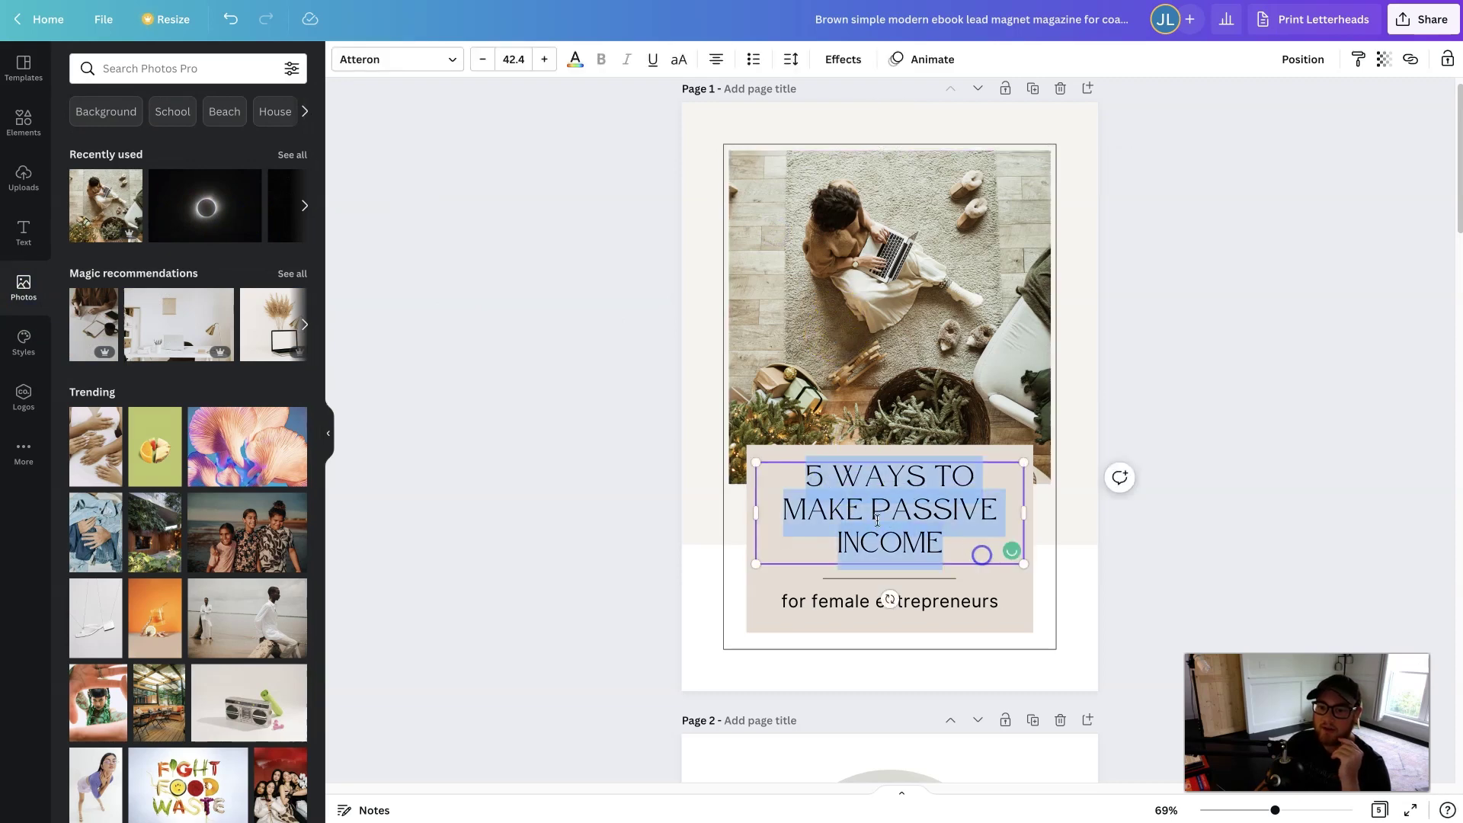
click(579, 518)
scroll(660, 551, down, 5)
scroll(660, 550, down, 2)
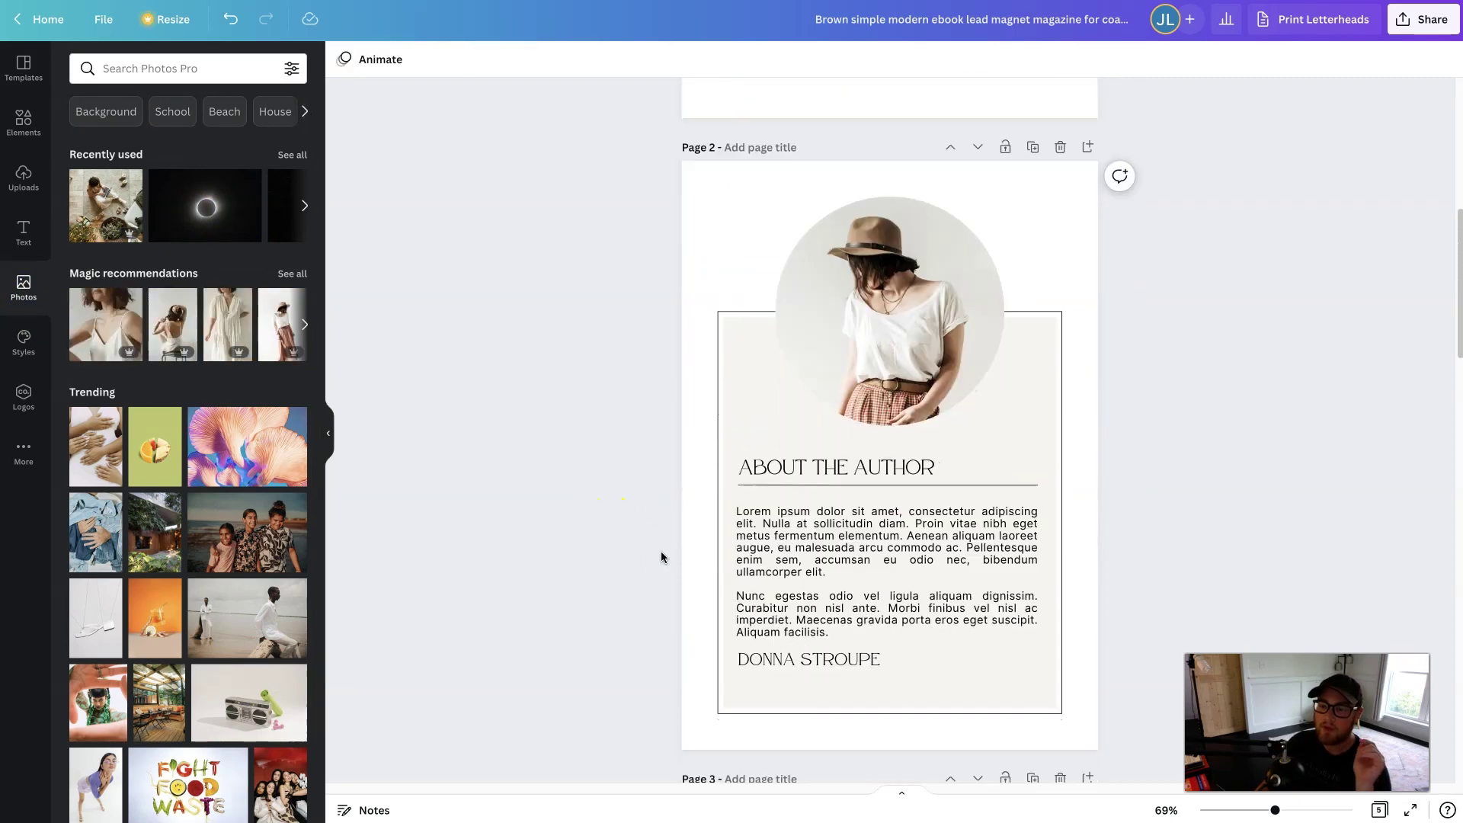
Open the ebook's download settings with PDF Standard and all 5 pages, then return to Etsy.
click(1419, 19)
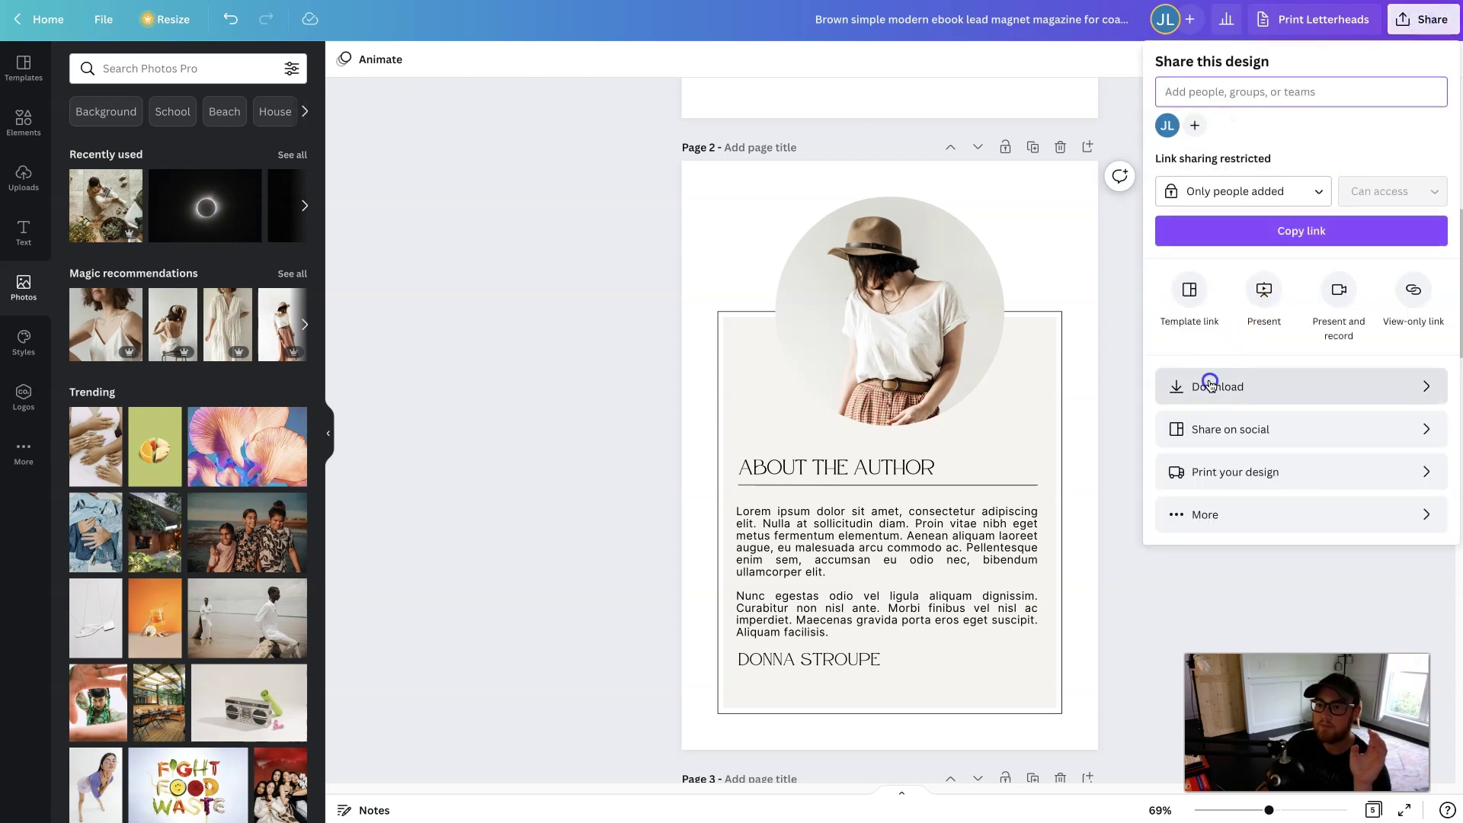
click(1212, 386)
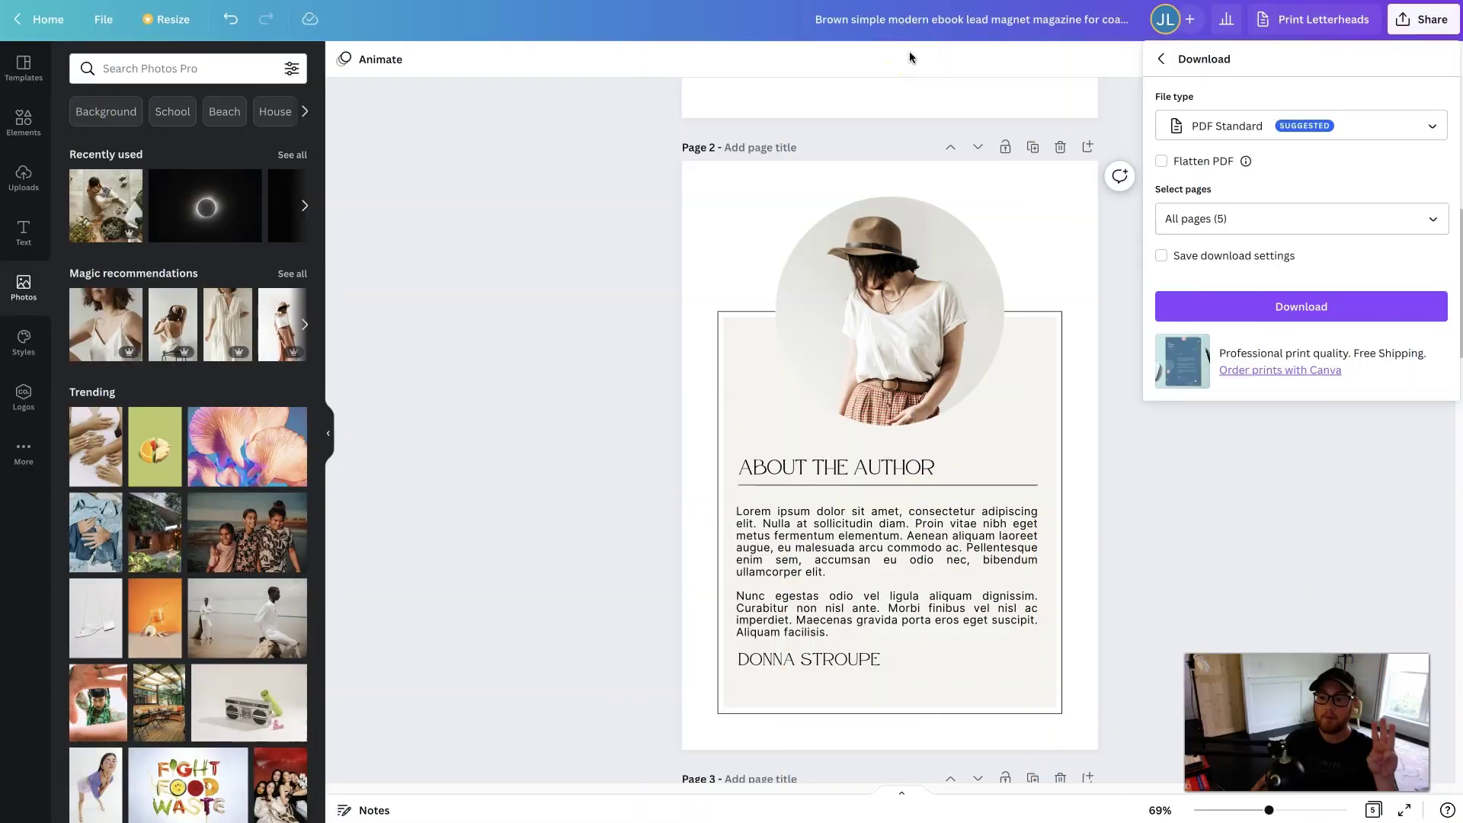
click(893, 67)
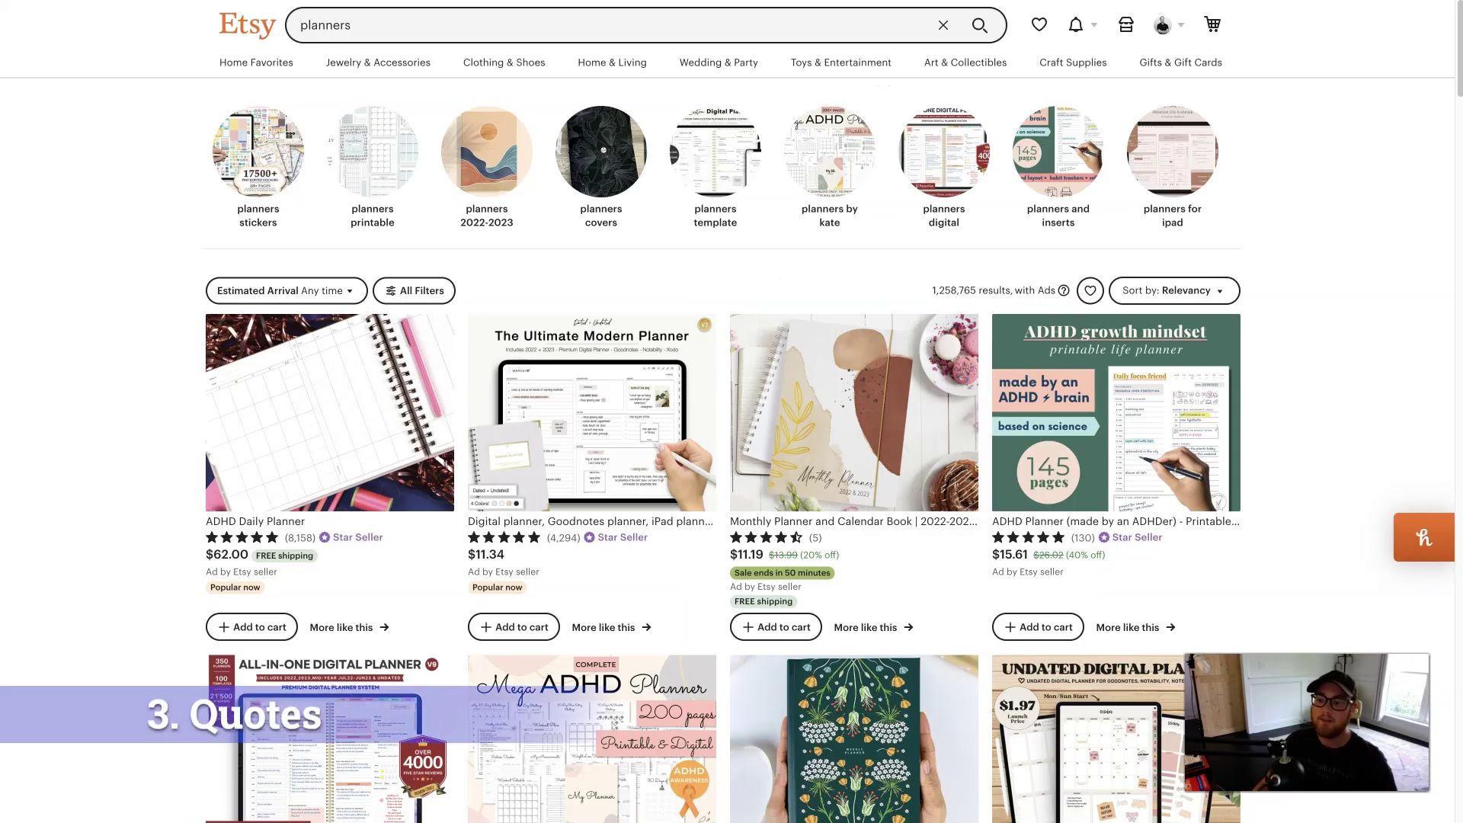
Search Etsy for 'printable quotes' and open the $5.34 Office Wall Art printable listing.
click(716, 16)
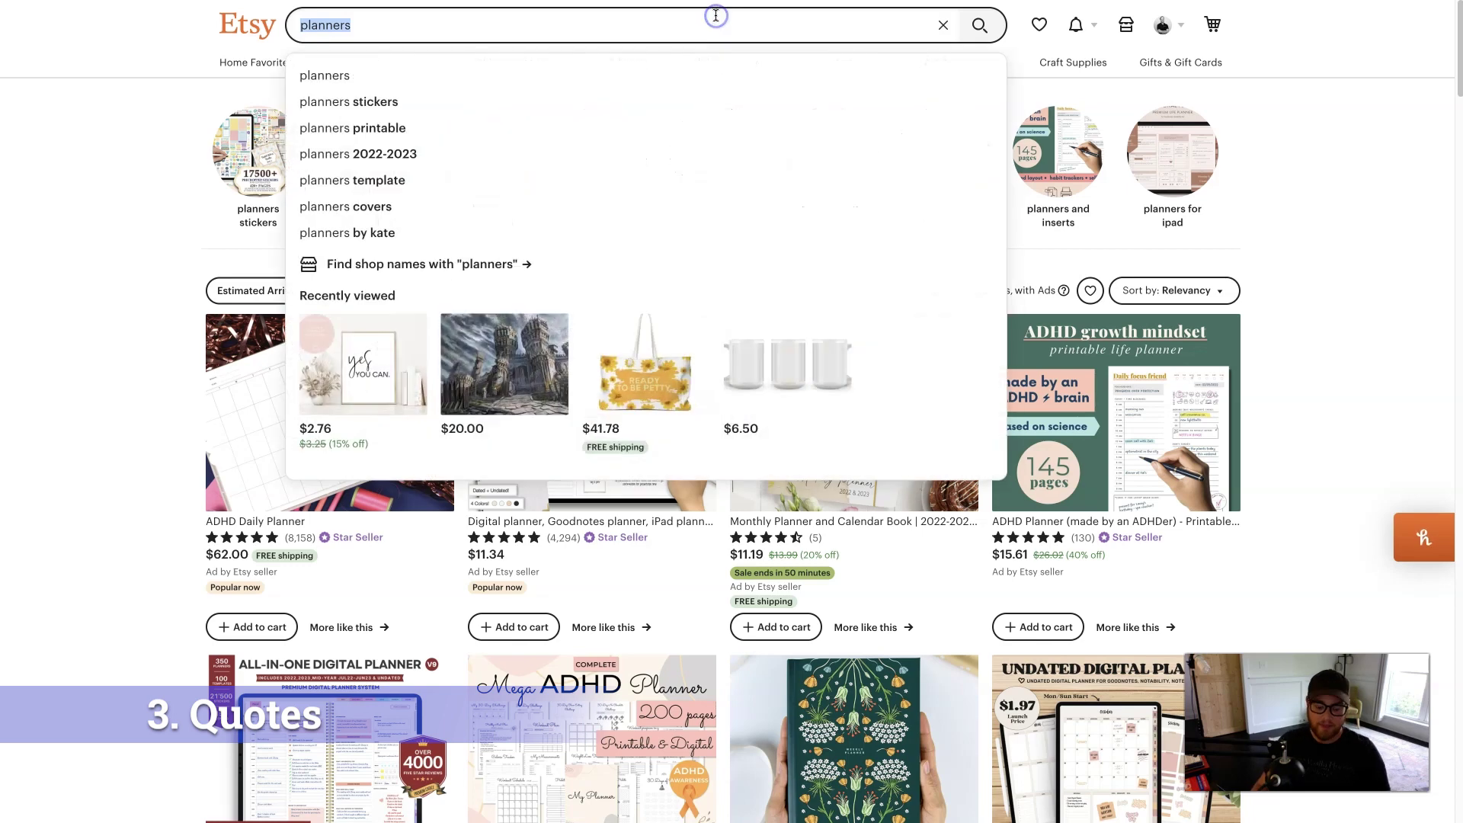
text(printable )
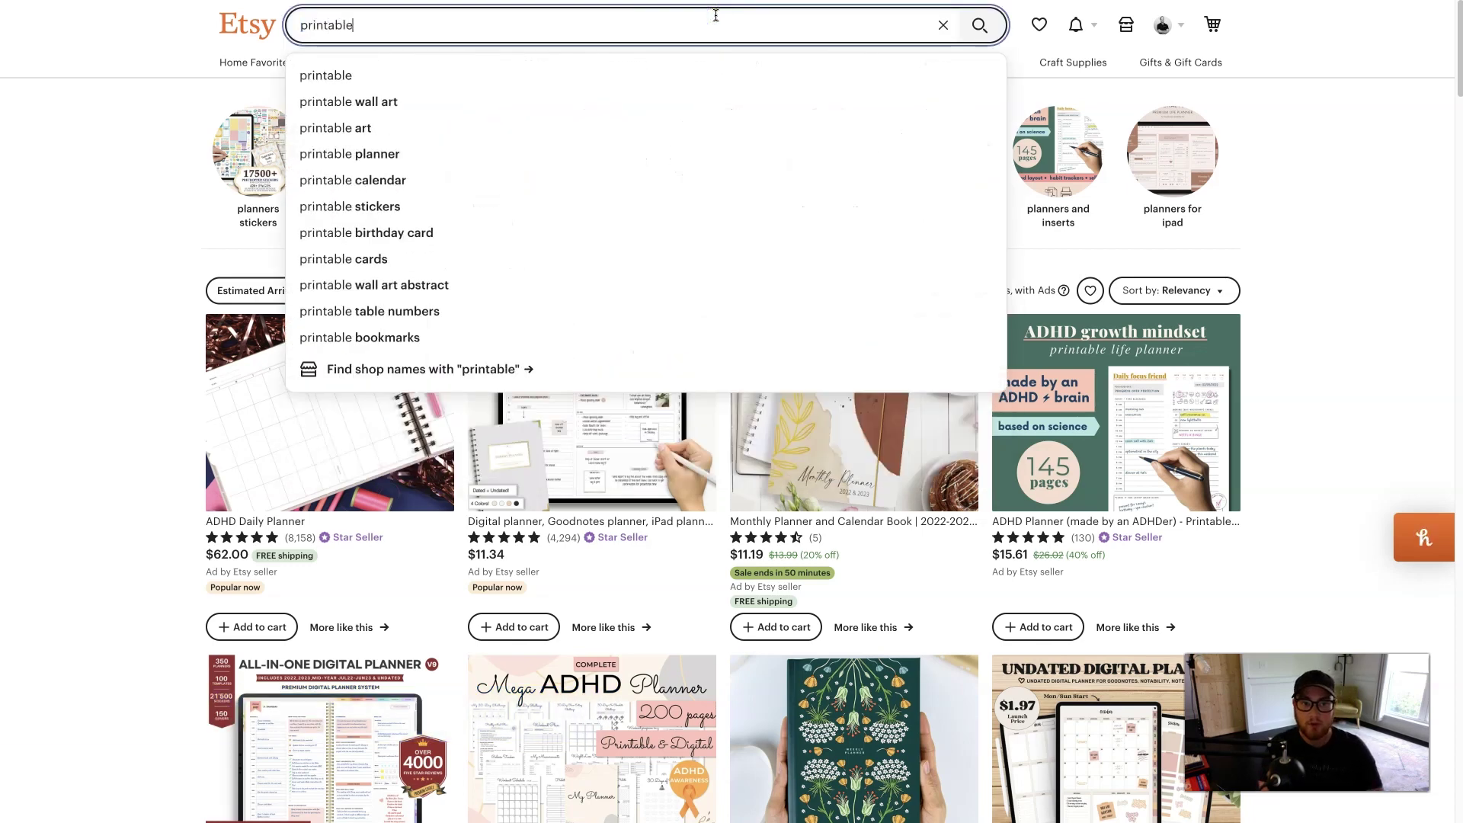
text(quotes)
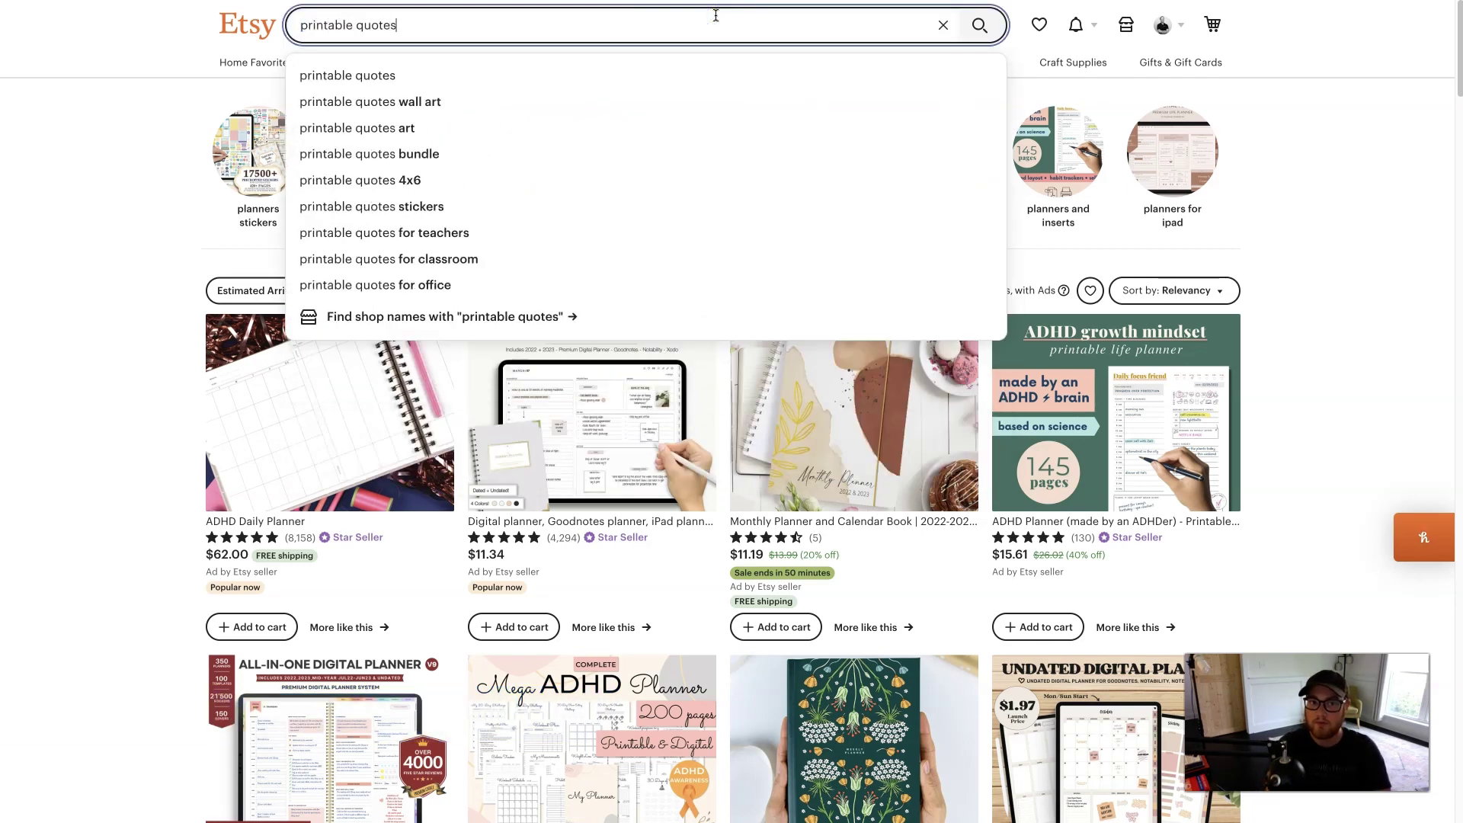
key(Return)
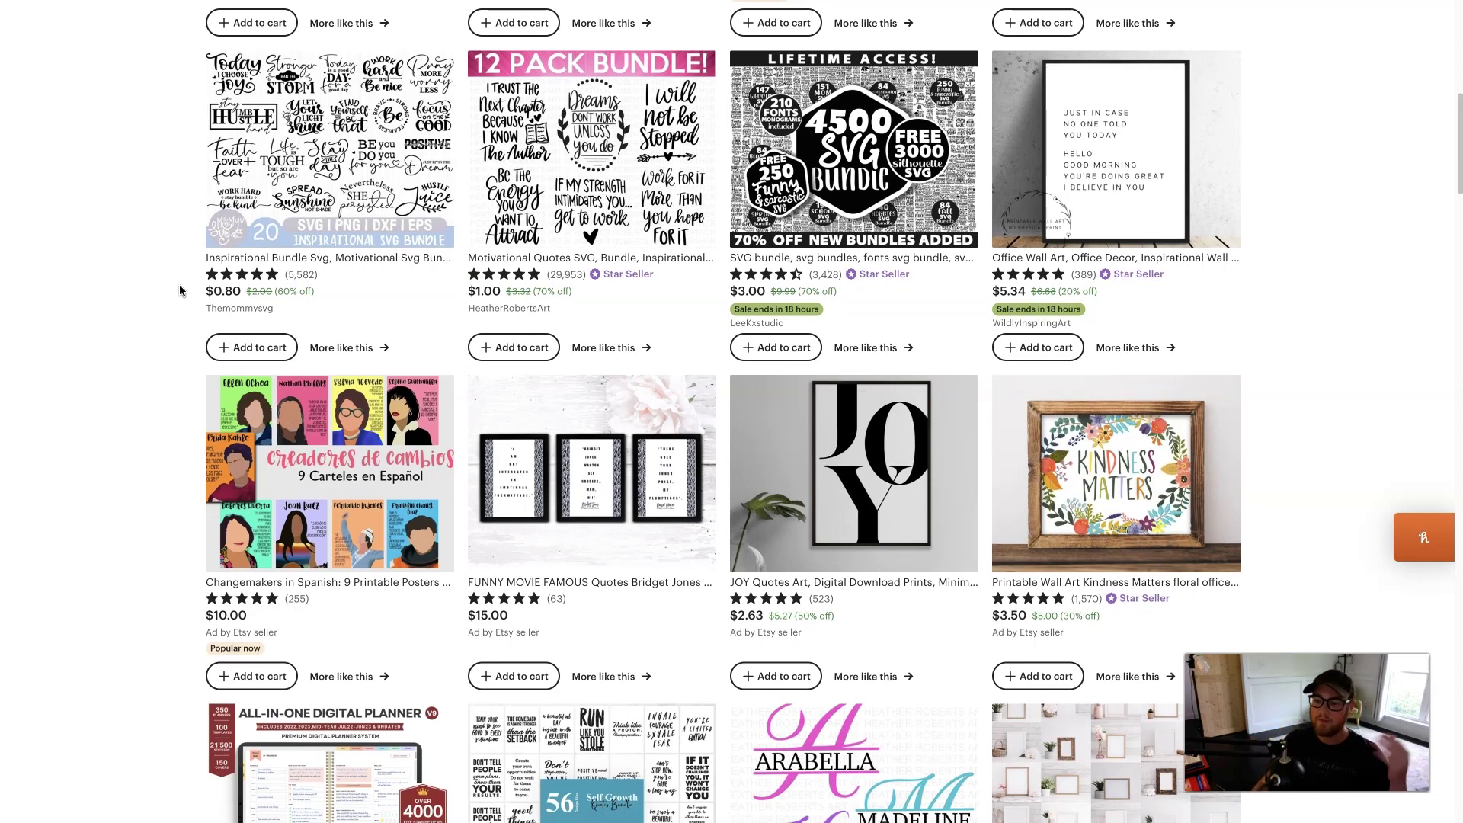
click(185, 291)
click(187, 280)
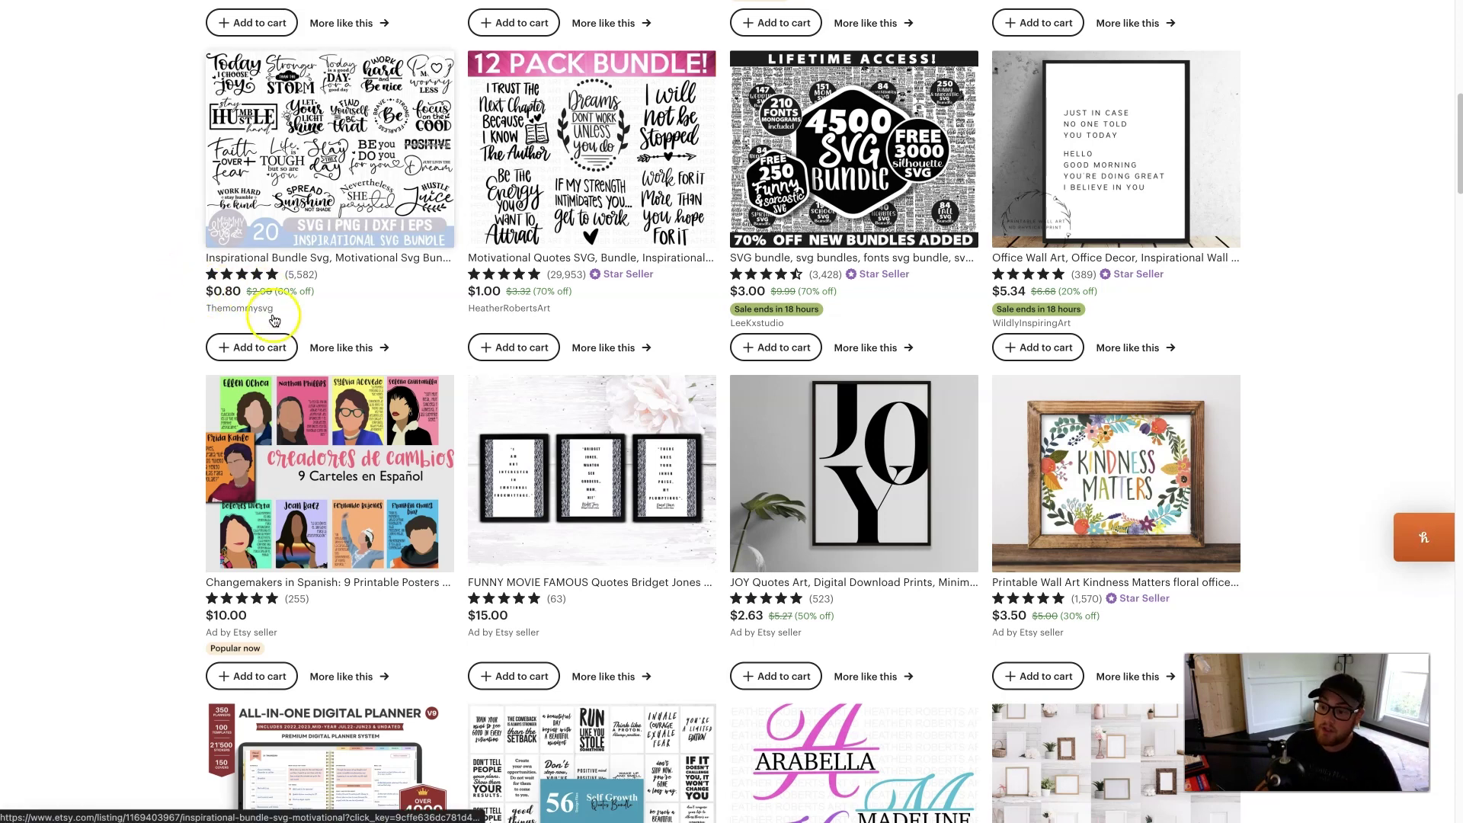
click(654, 356)
click(751, 333)
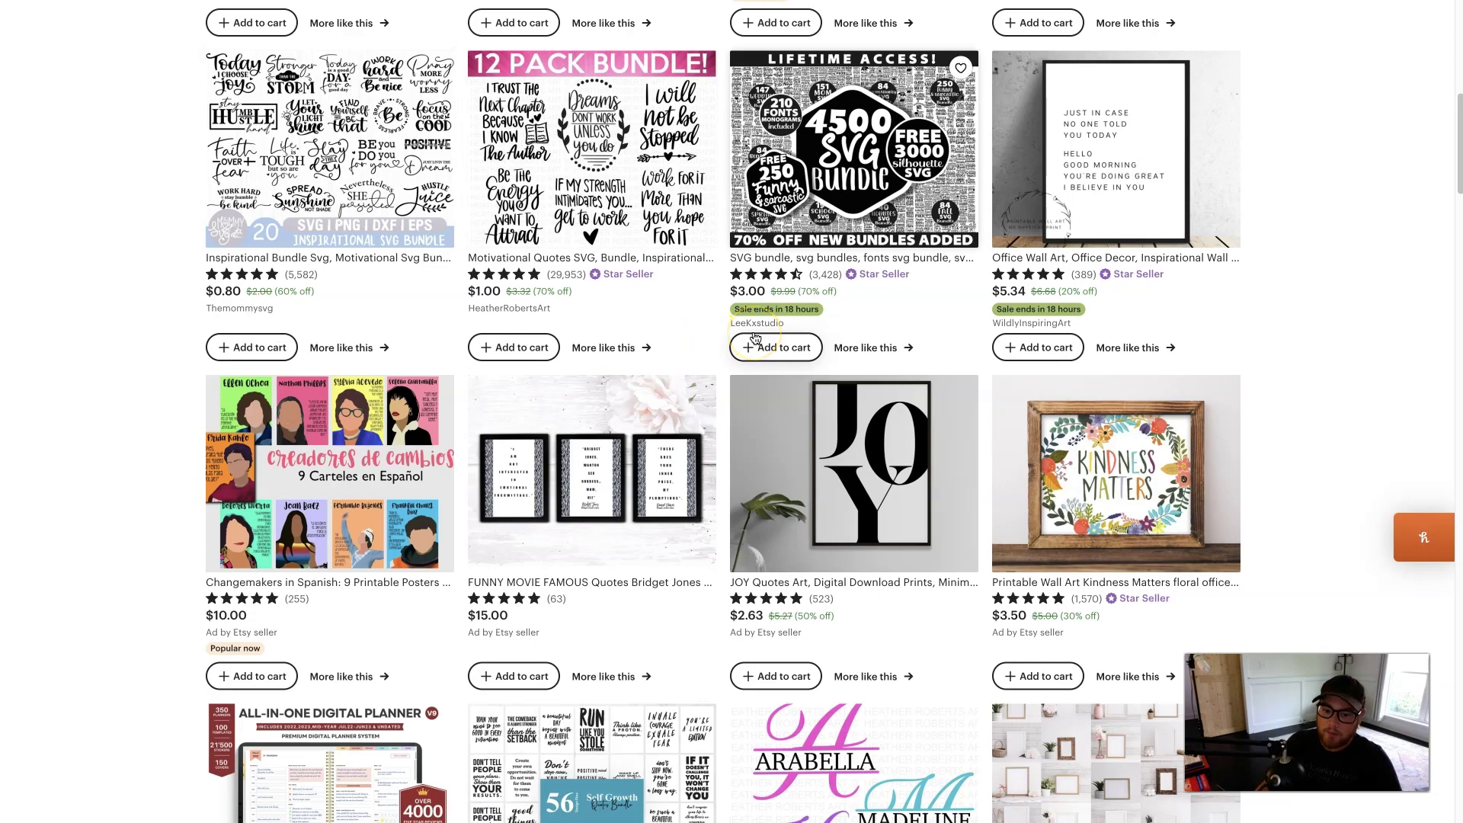
scroll(755, 335, down, 3)
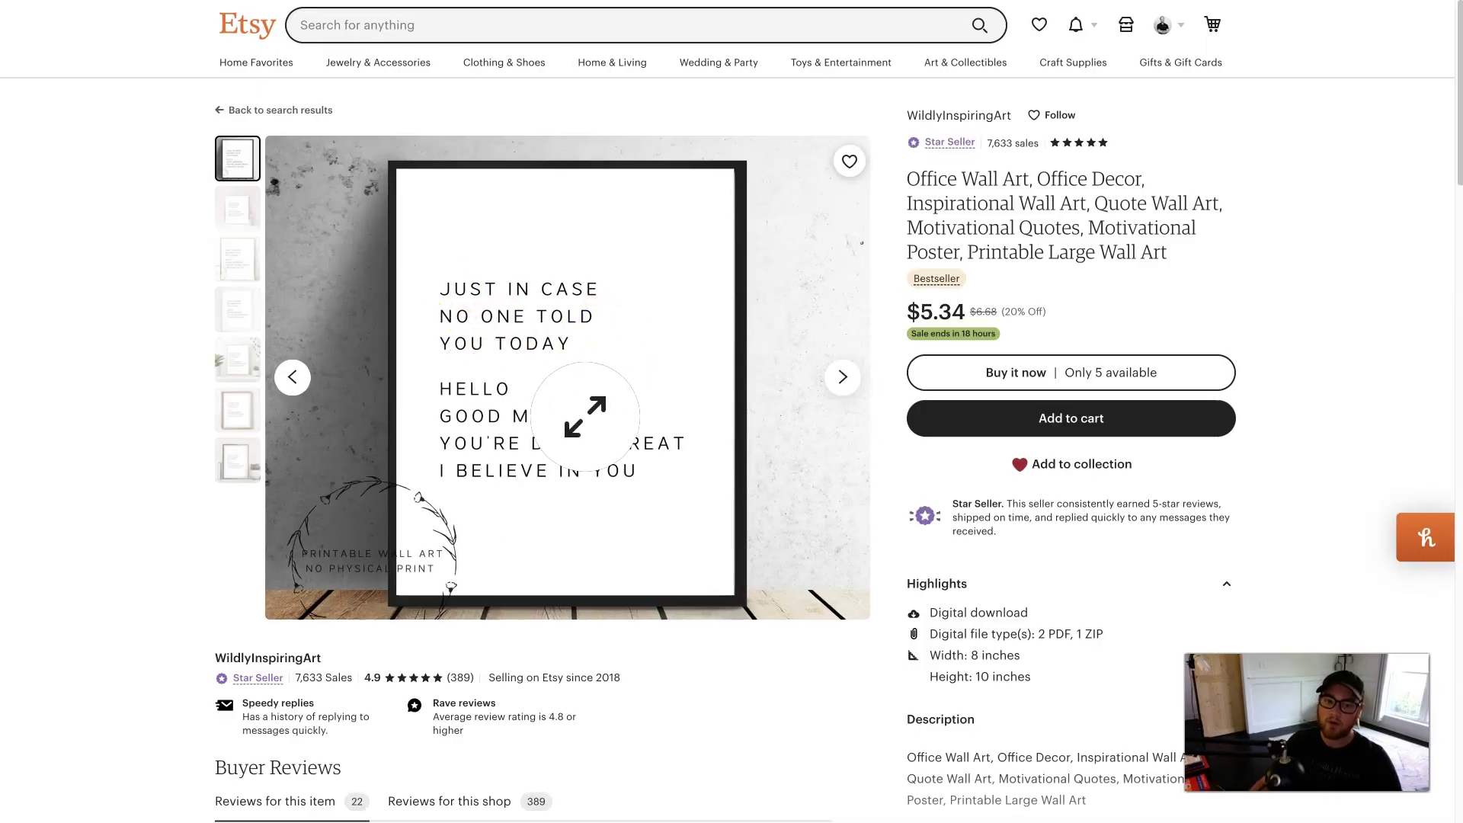
drag(921, 311, 1033, 333)
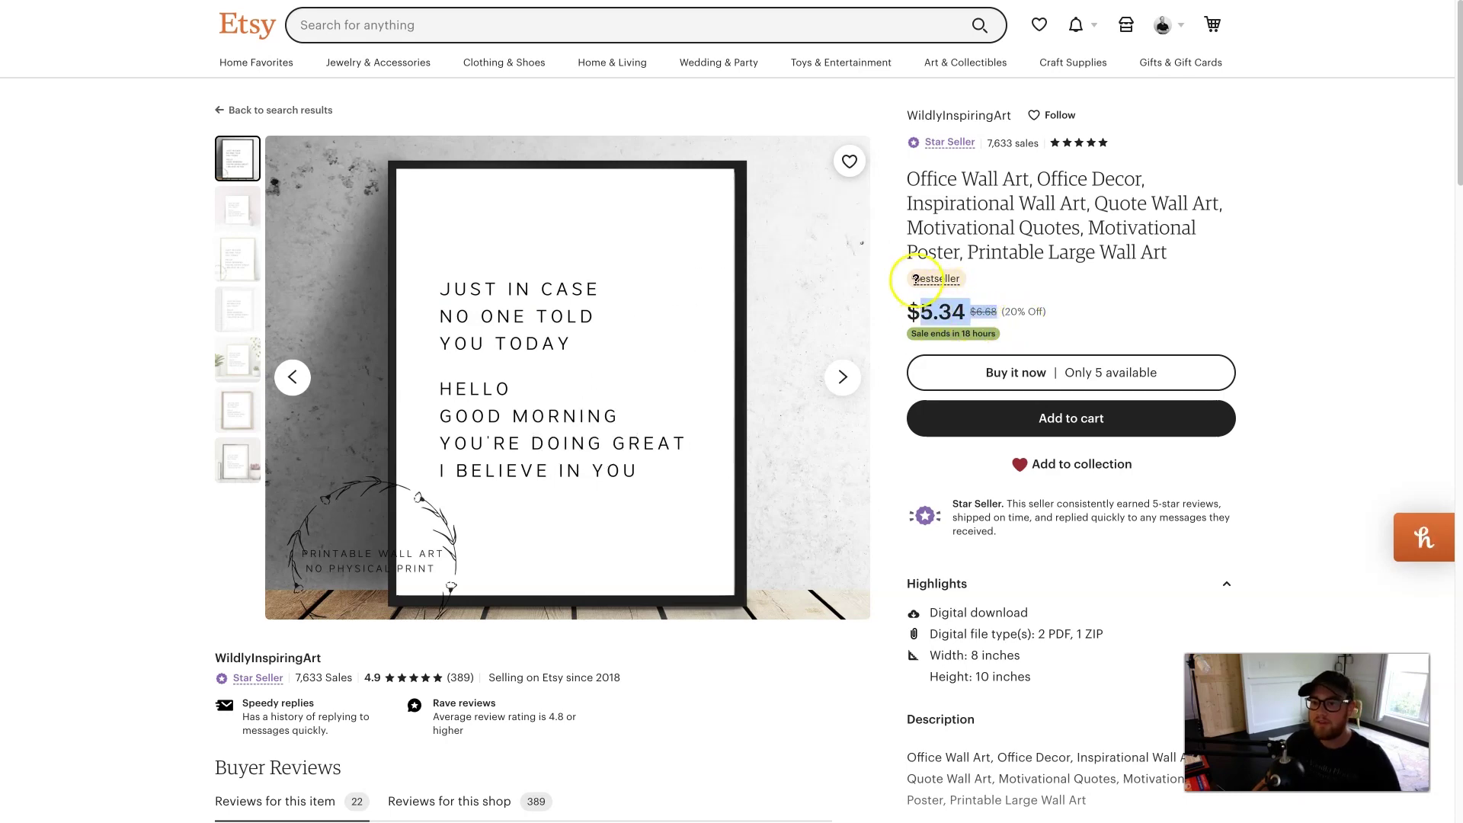
click(1033, 135)
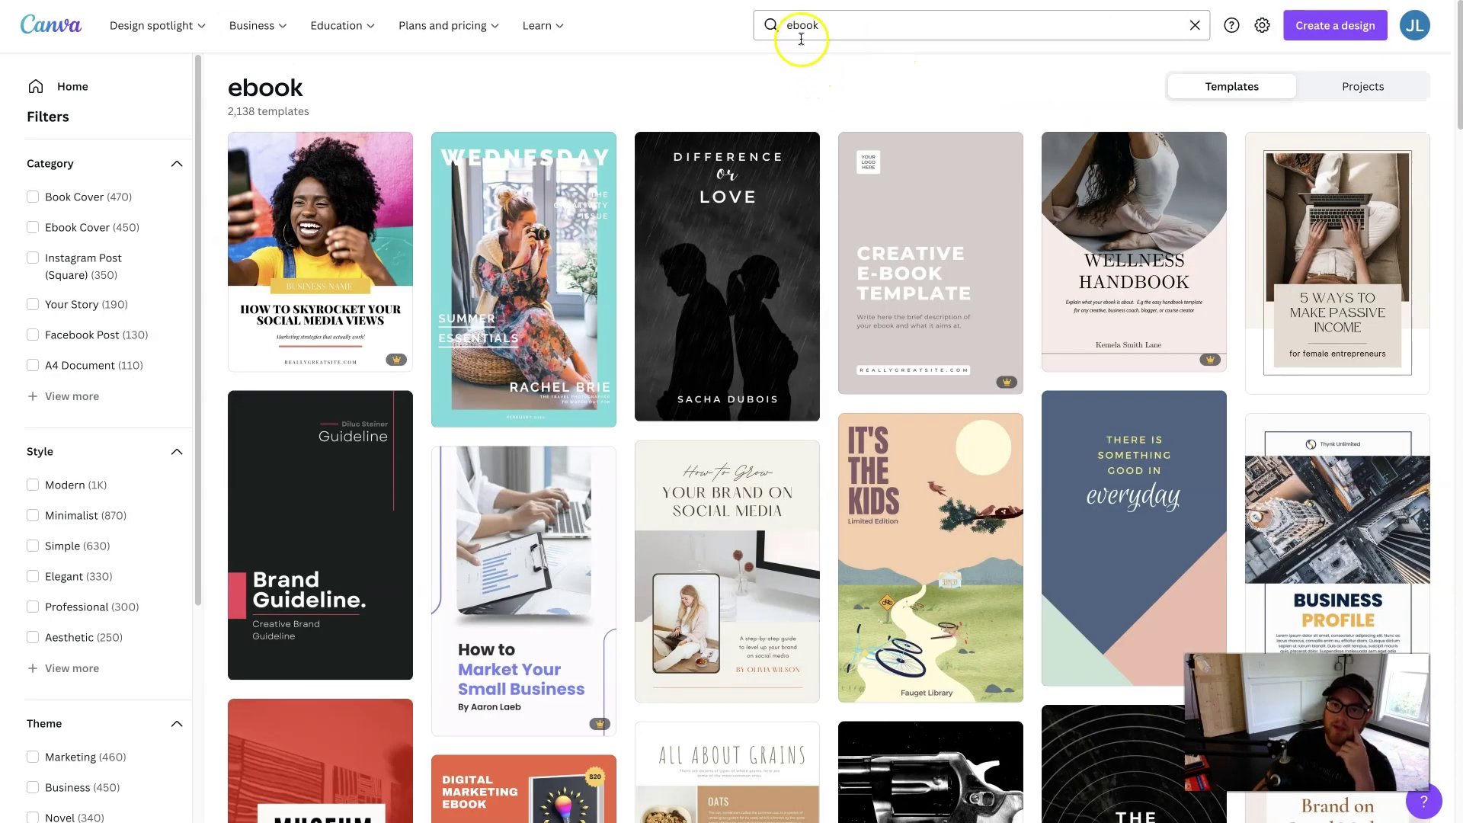
click(800, 29)
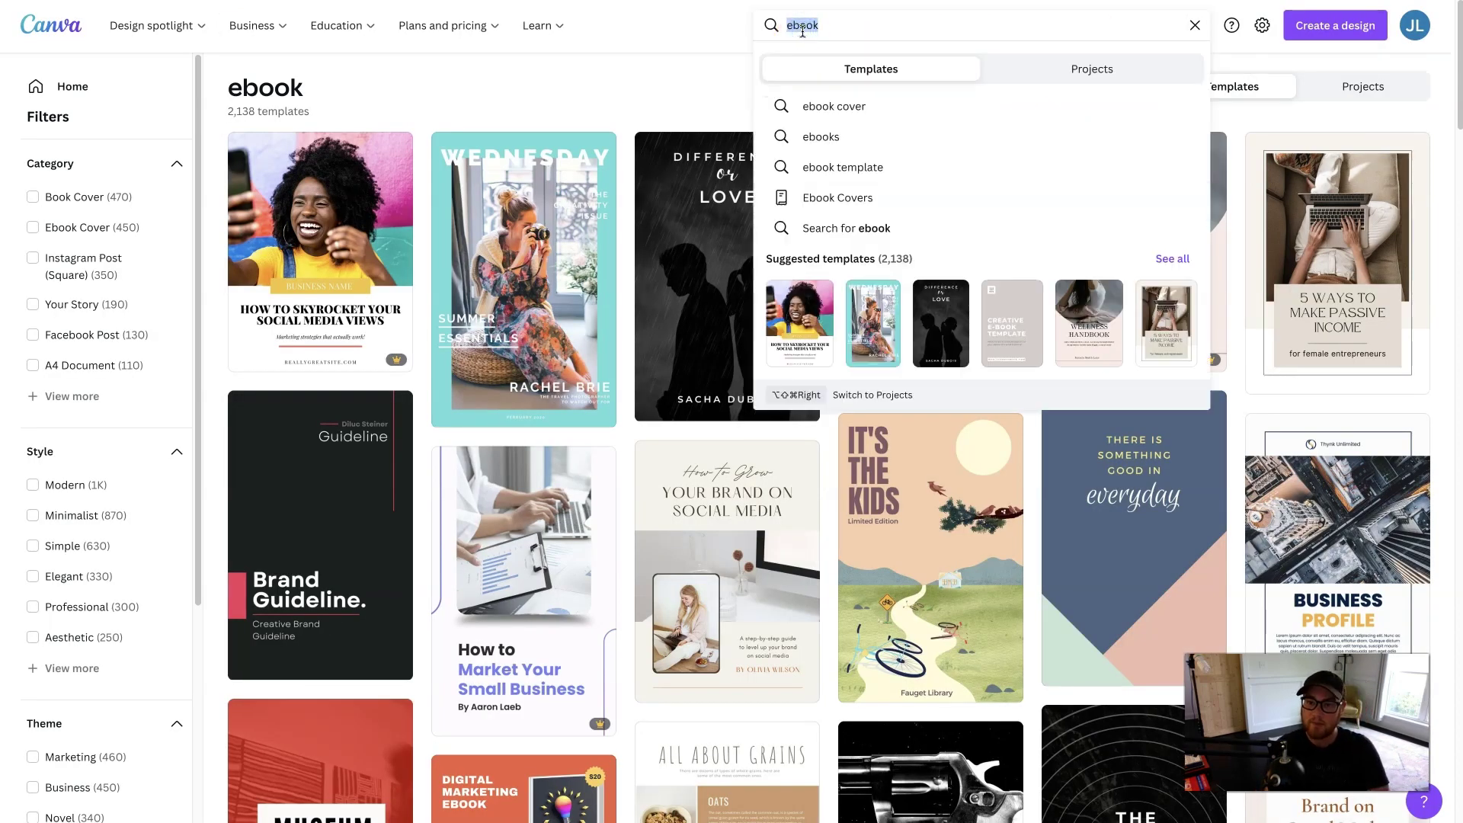
Search Canva templates for 'quotes' and scroll through the 103,378 results.
text(quotes)
key(Return)
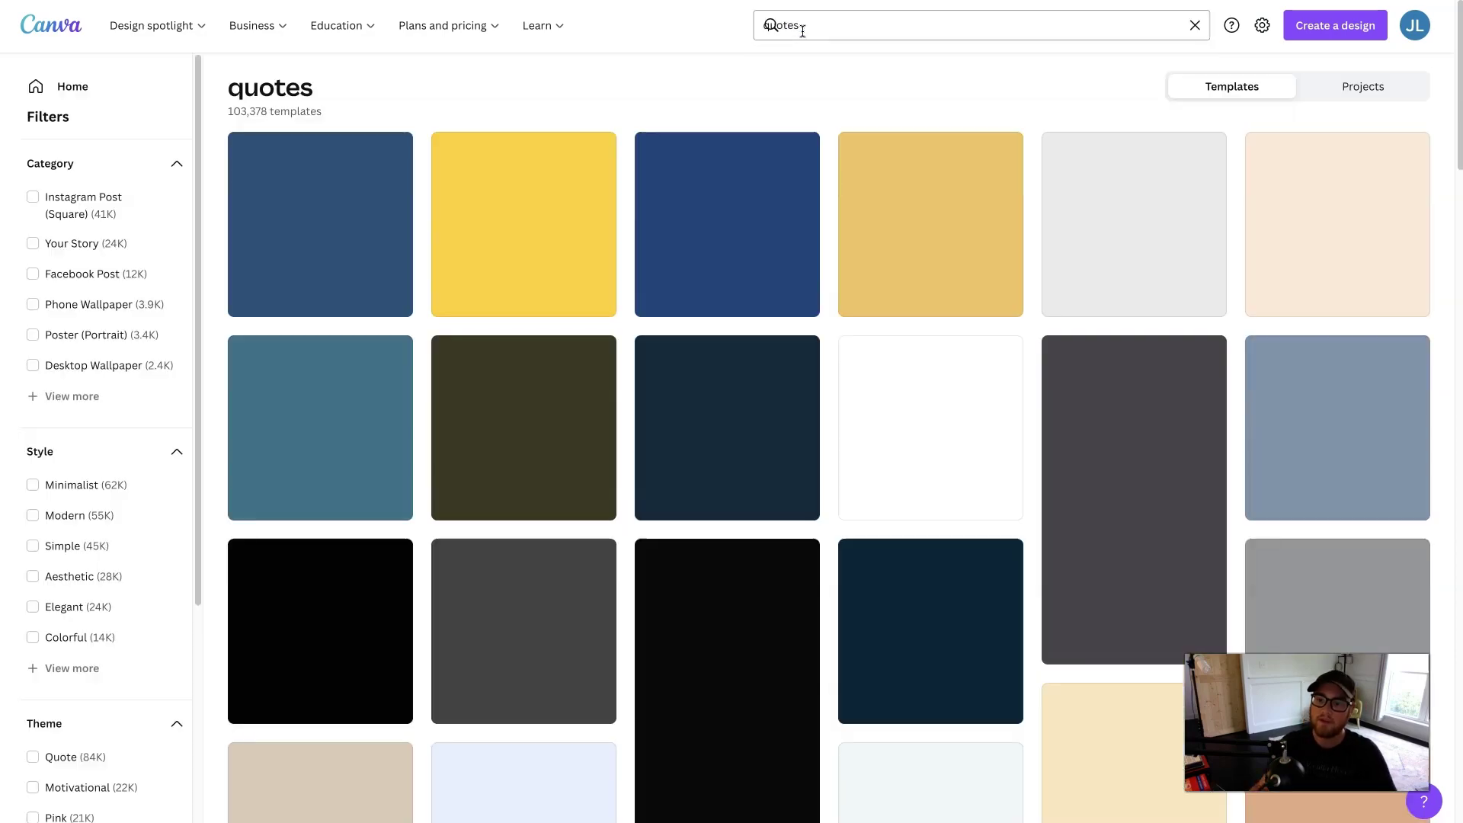
scroll(824, 146, down, 5)
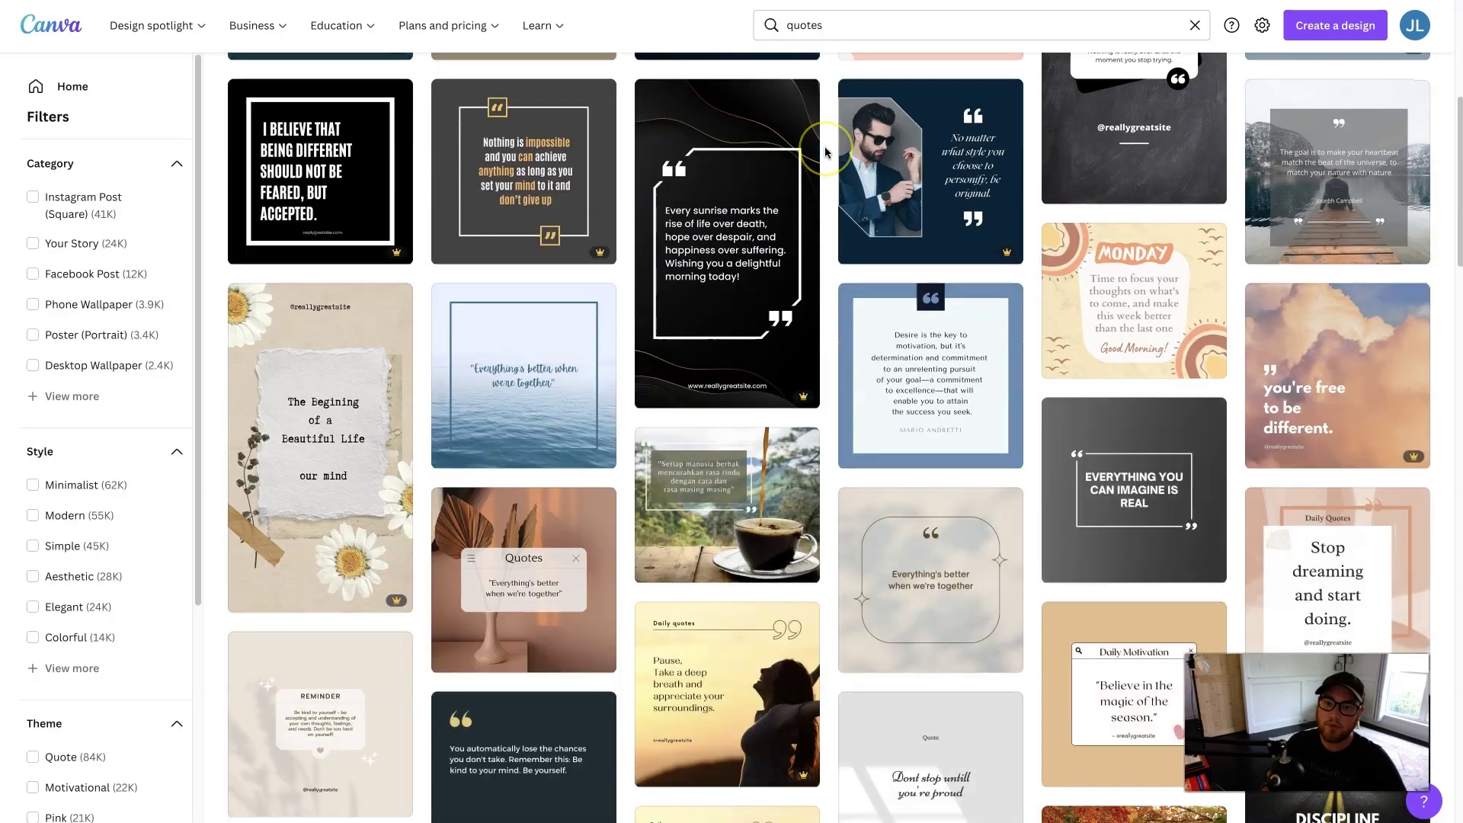
scroll(824, 146, down, 8)
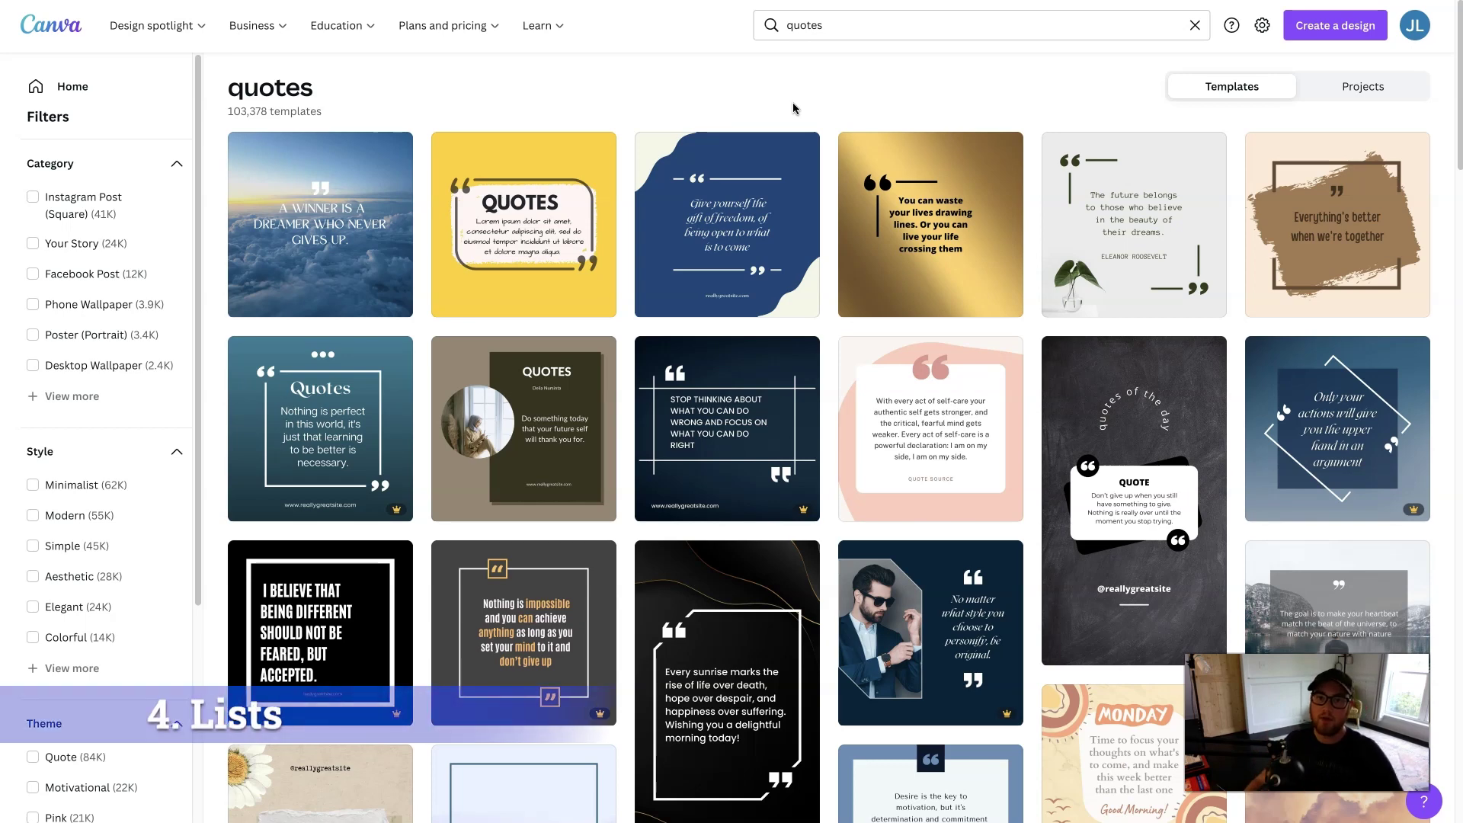
Replace the quotes search with 'checklist' to list the 409 checklist templates.
click(803, 26)
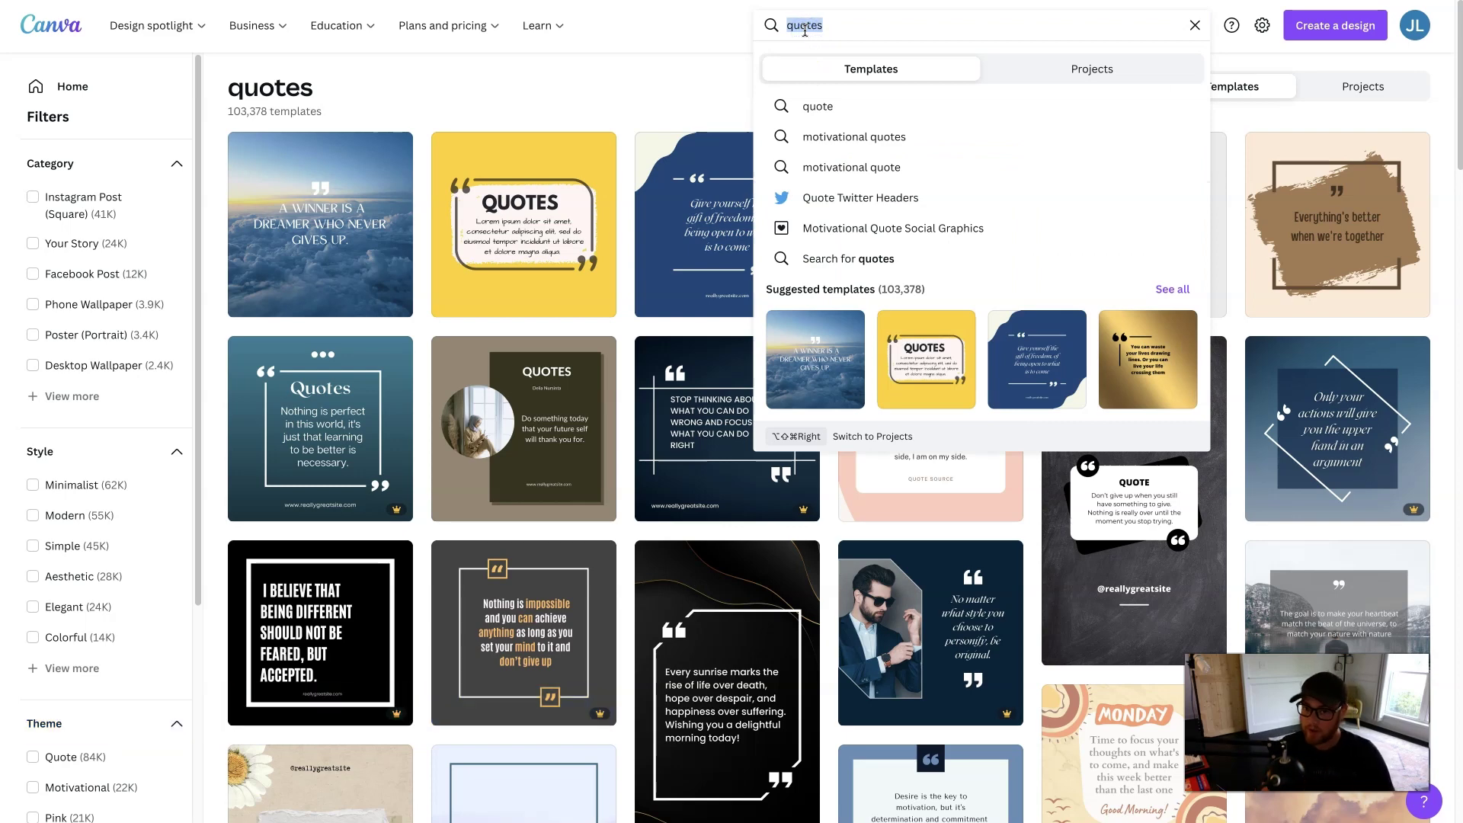
text(checklist)
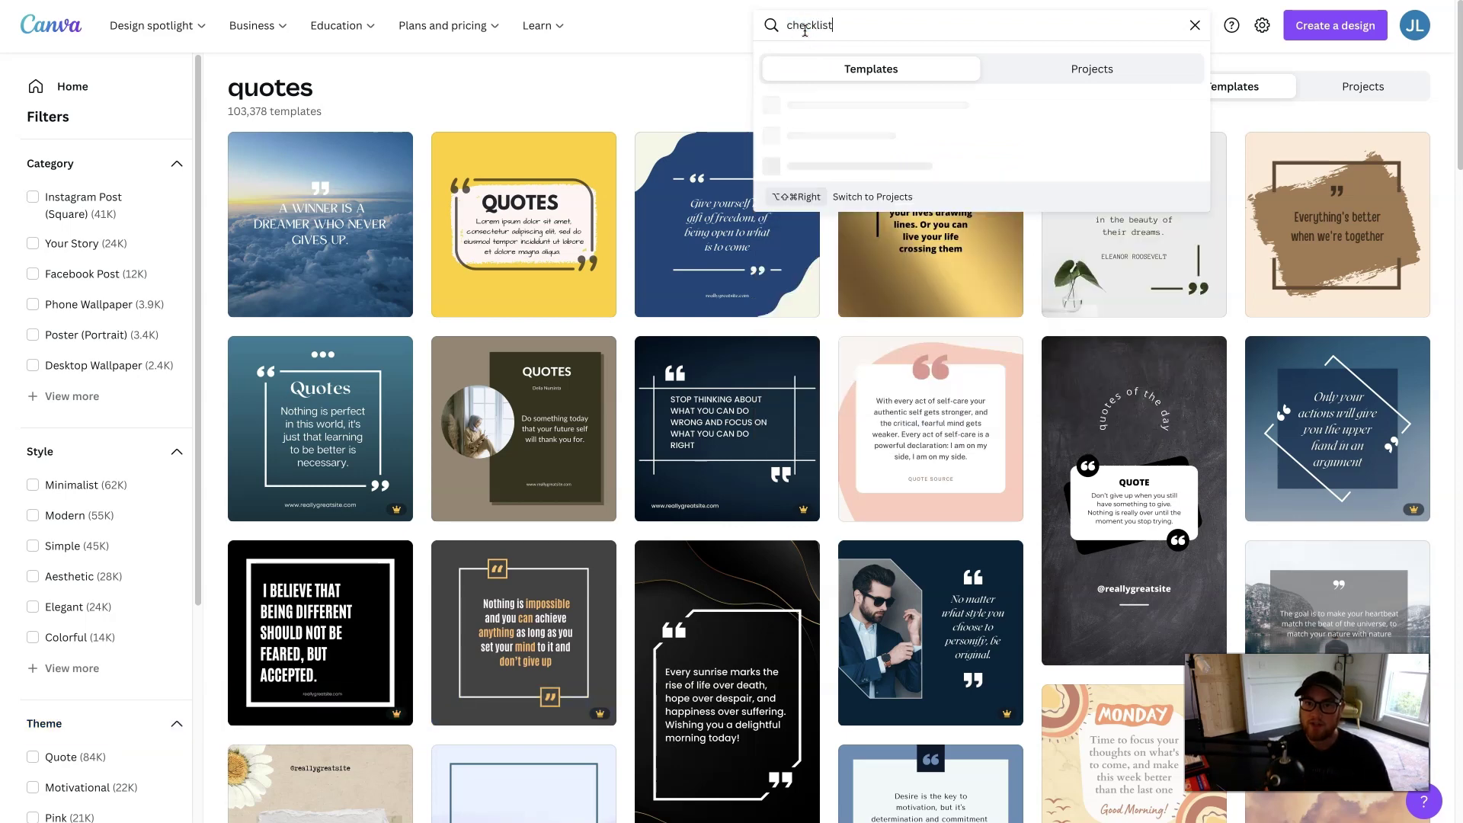
key(Return)
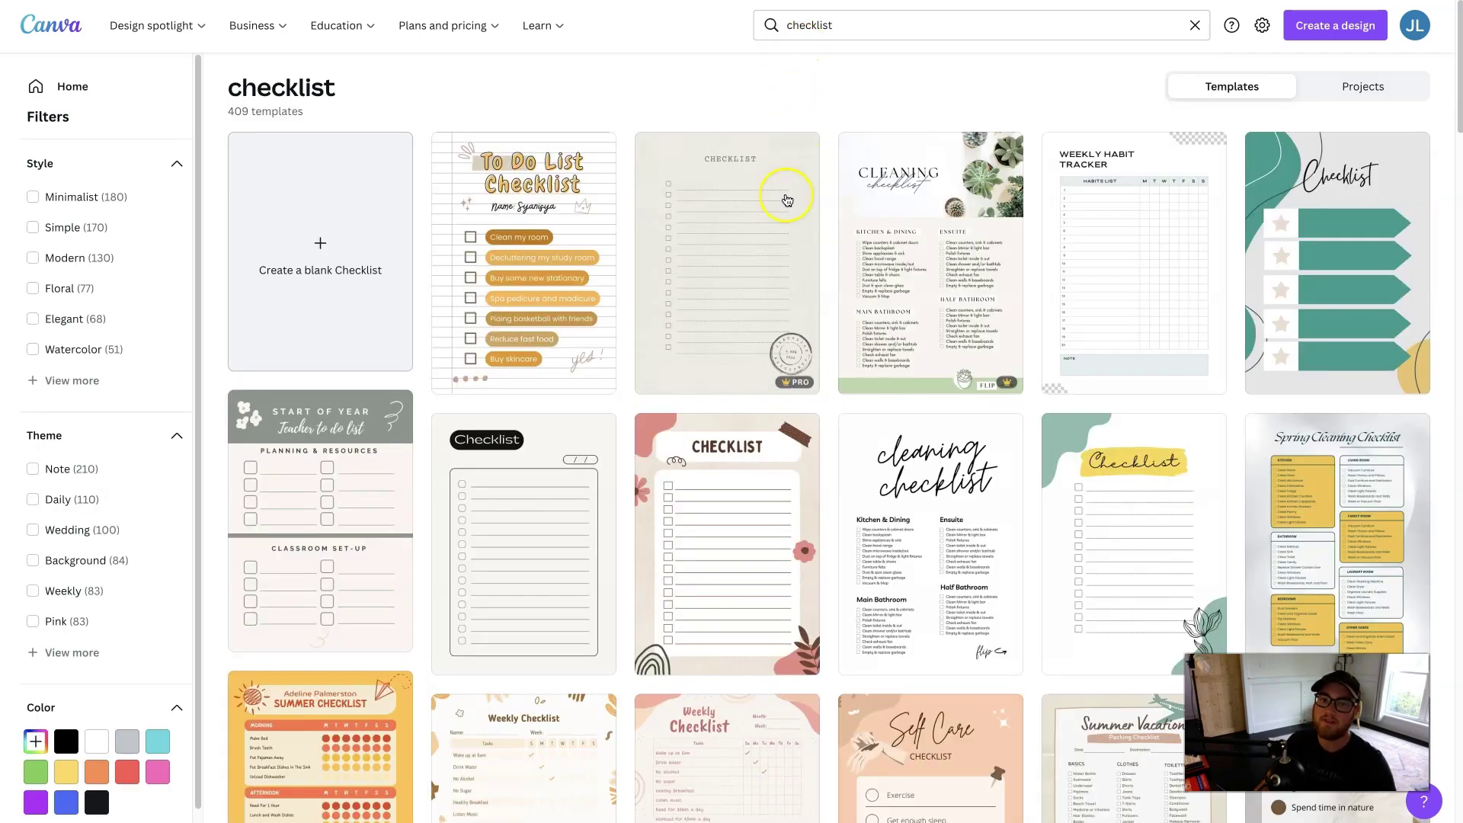
click(804, 207)
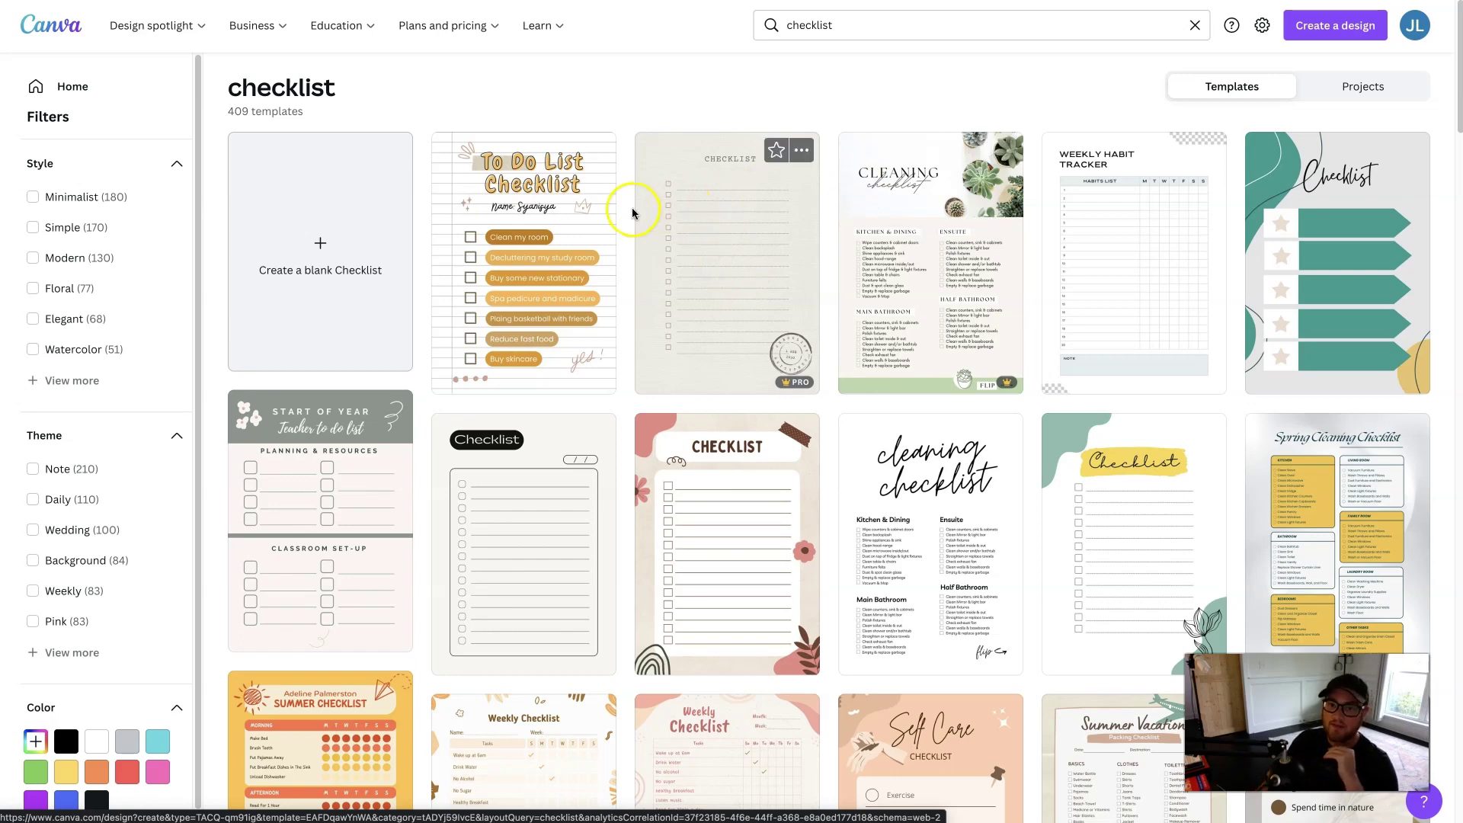
click(867, 278)
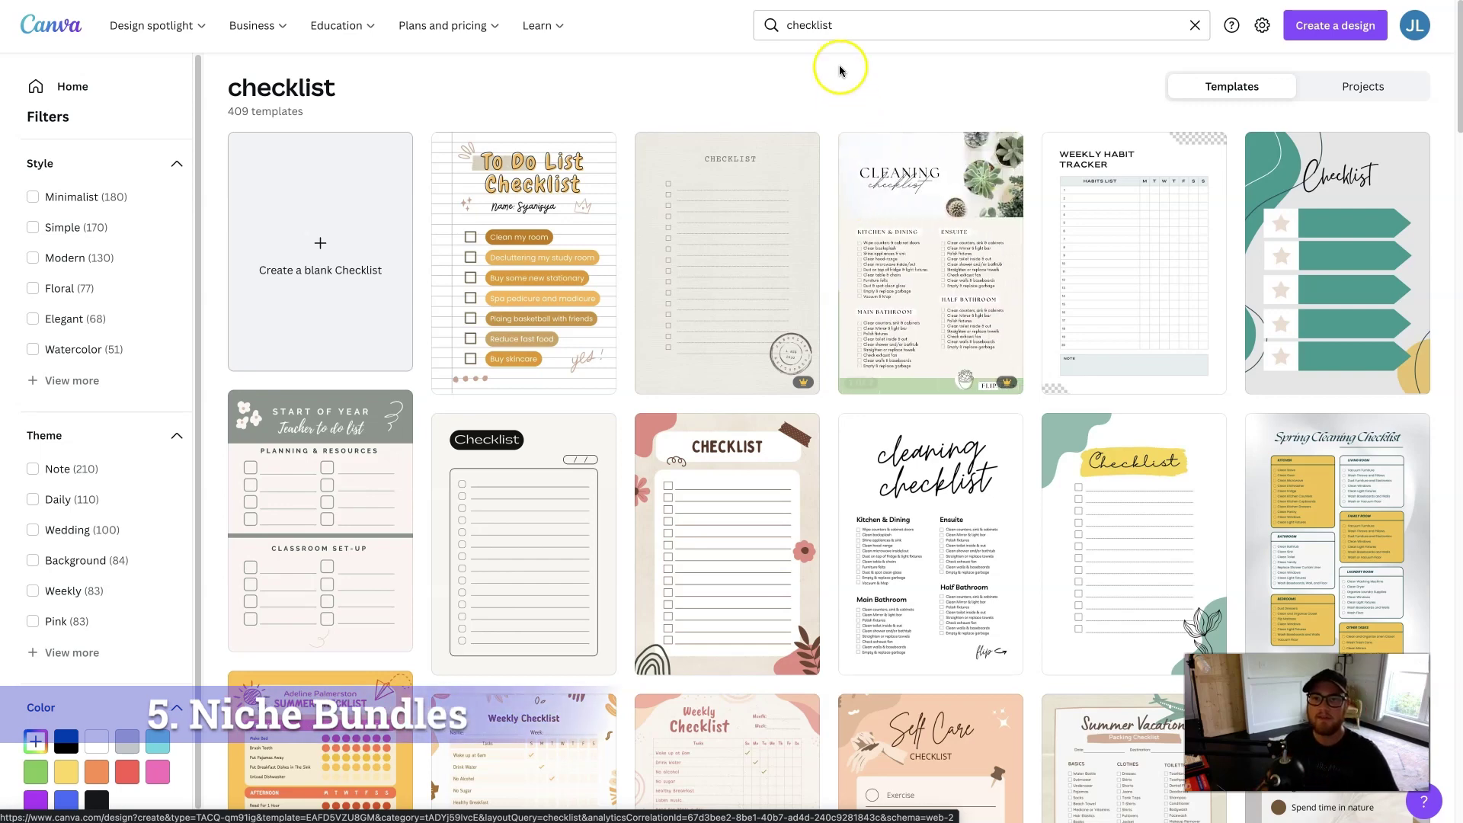
click(825, 25)
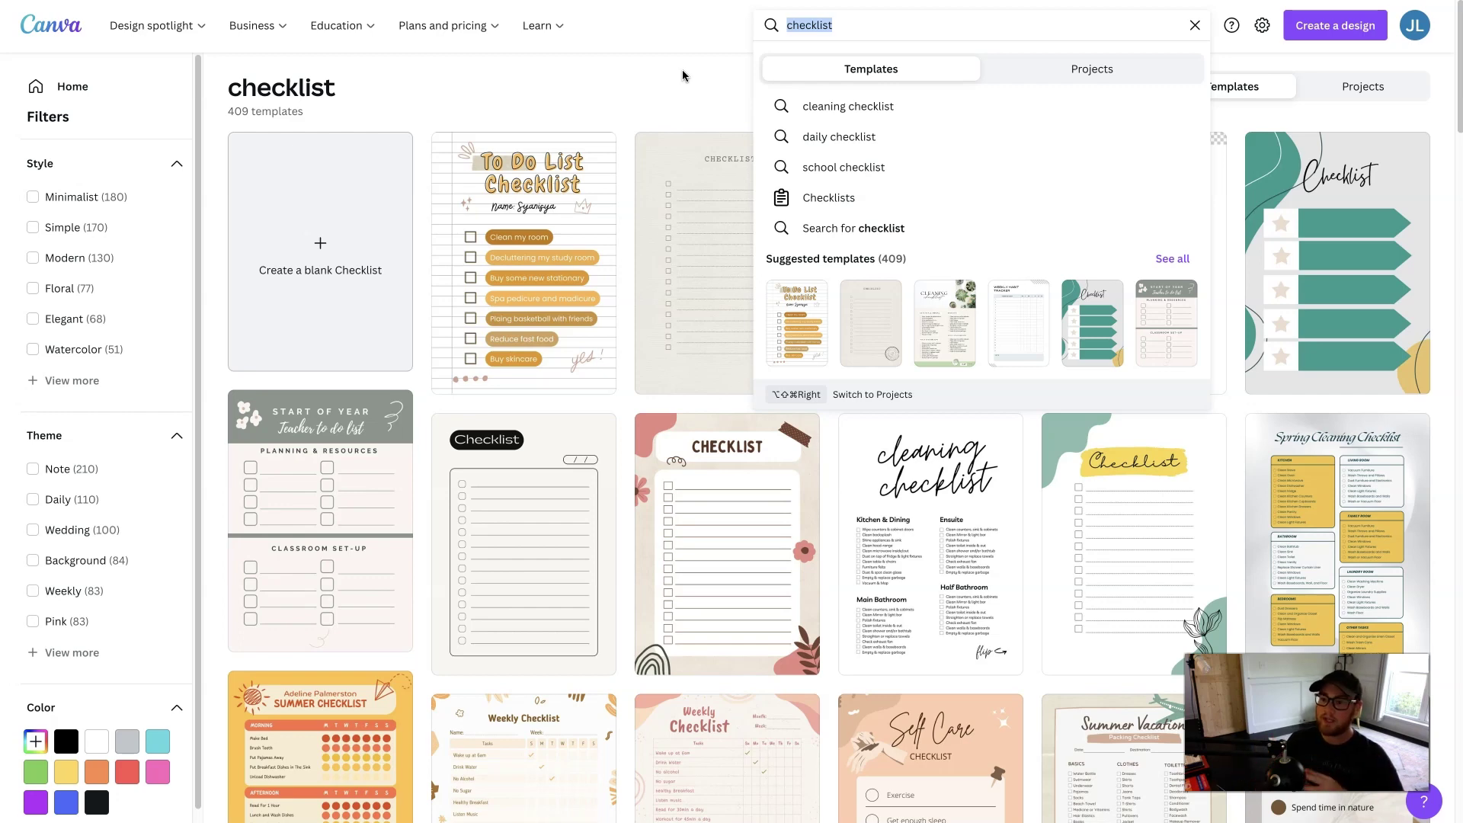
Search templates for 'teachers' and scroll through the 13,287 teacher designs.
text(tea)
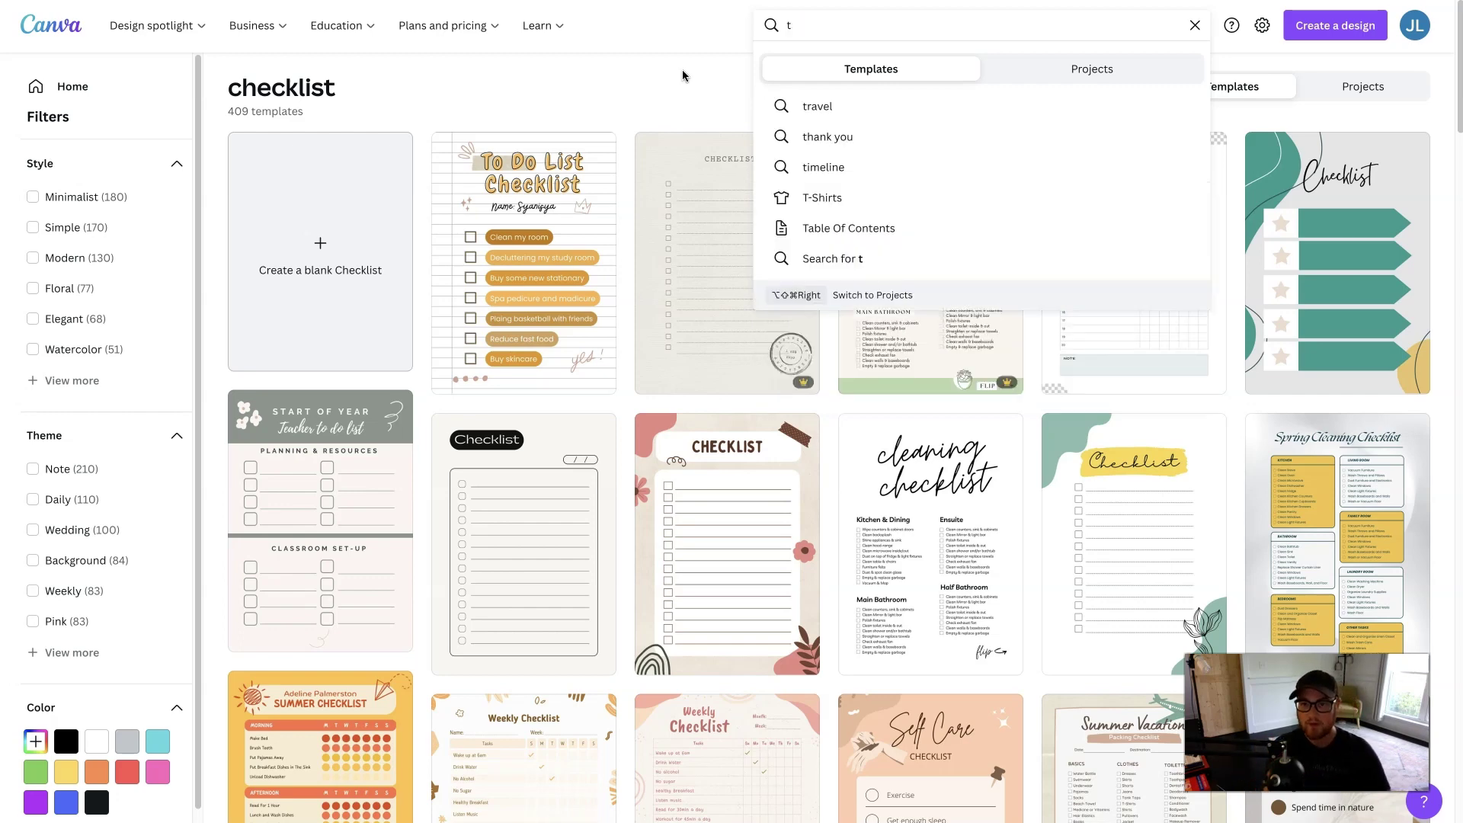
text(chers)
key(Return)
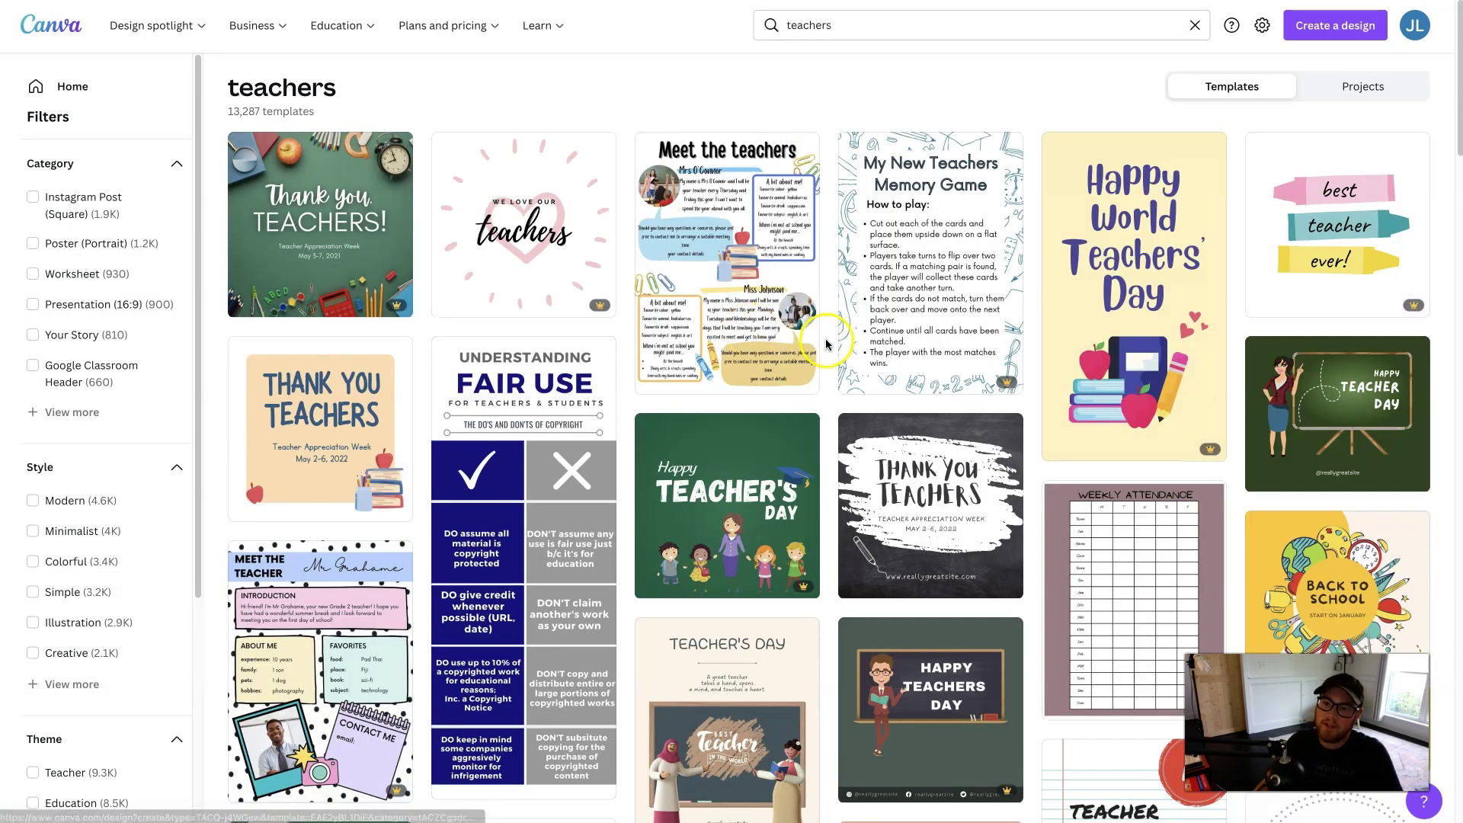
scroll(1136, 472, down, 1)
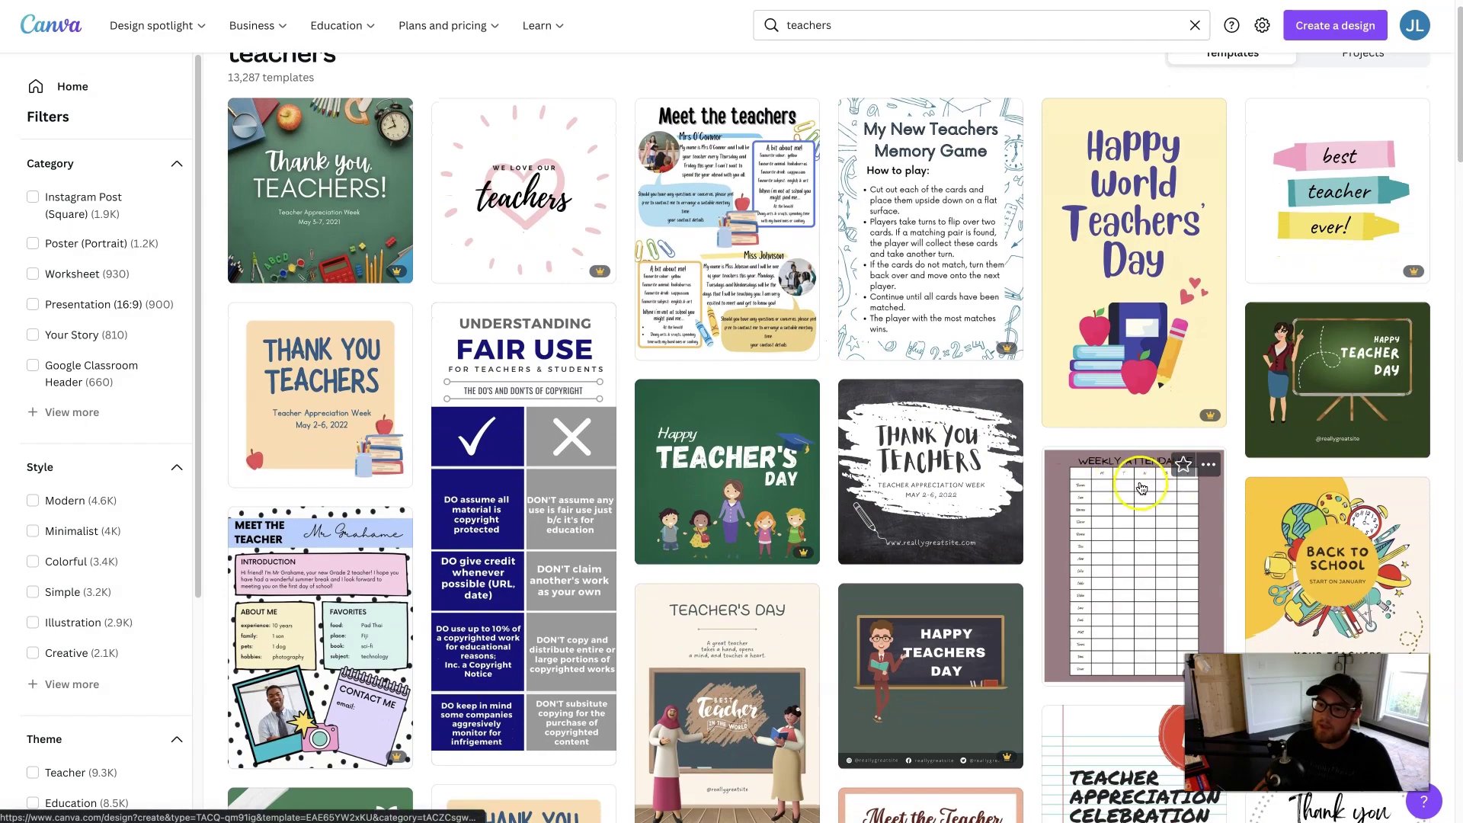
scroll(1137, 488, down, 2)
scroll(1138, 488, down, 7)
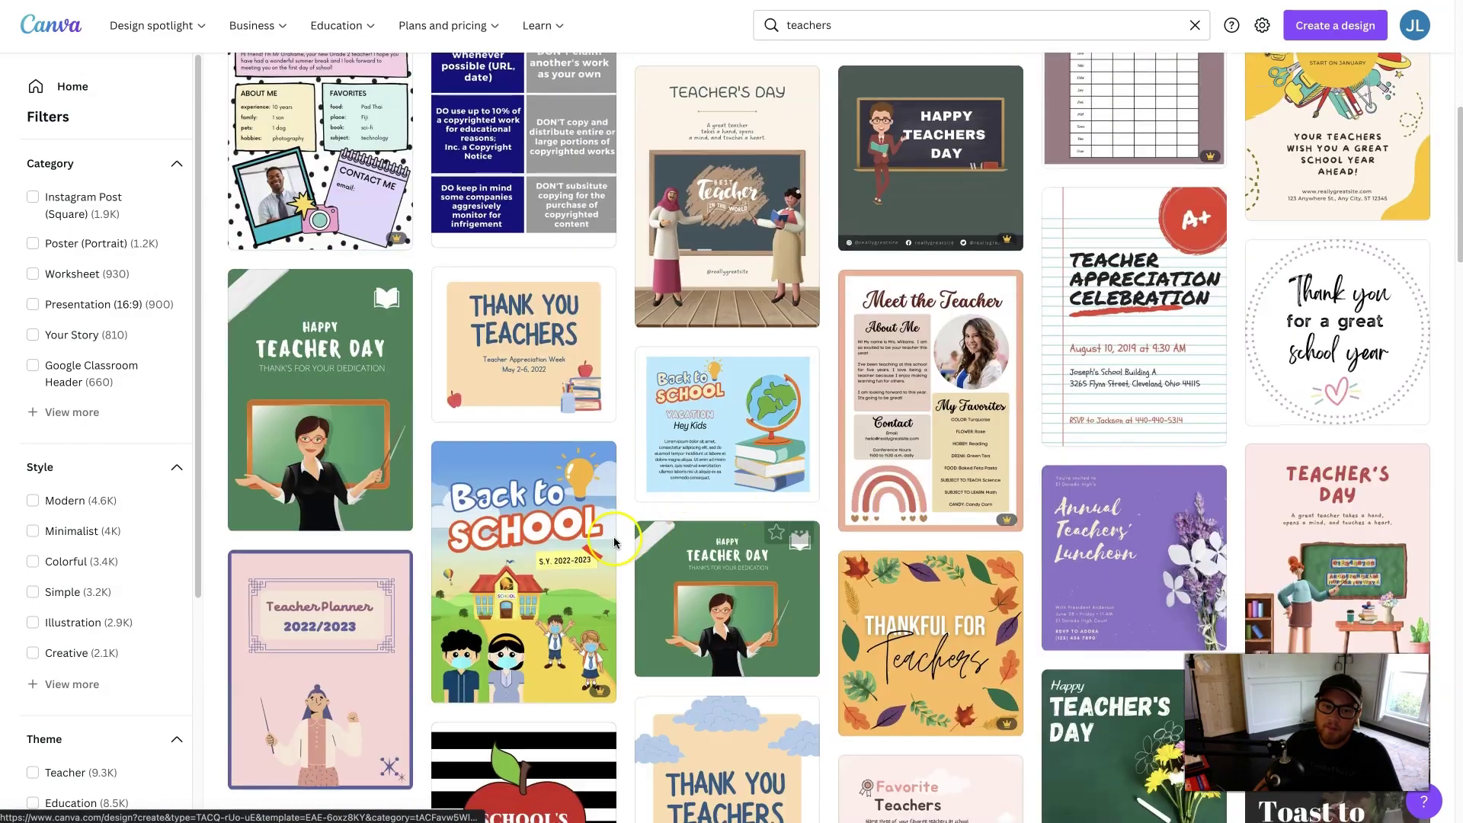
scroll(619, 543, down, 6)
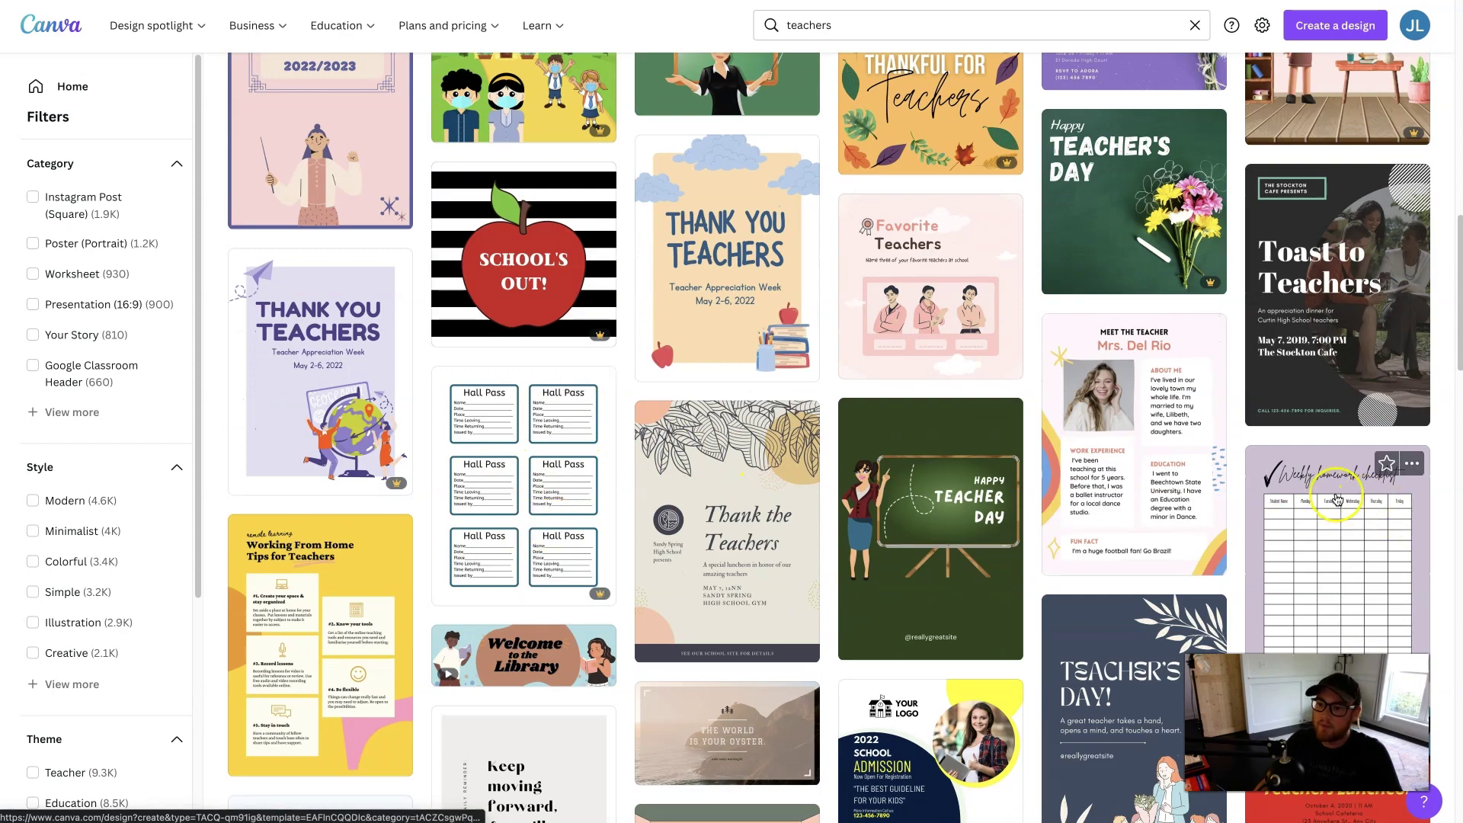
scroll(804, 507, down, 10)
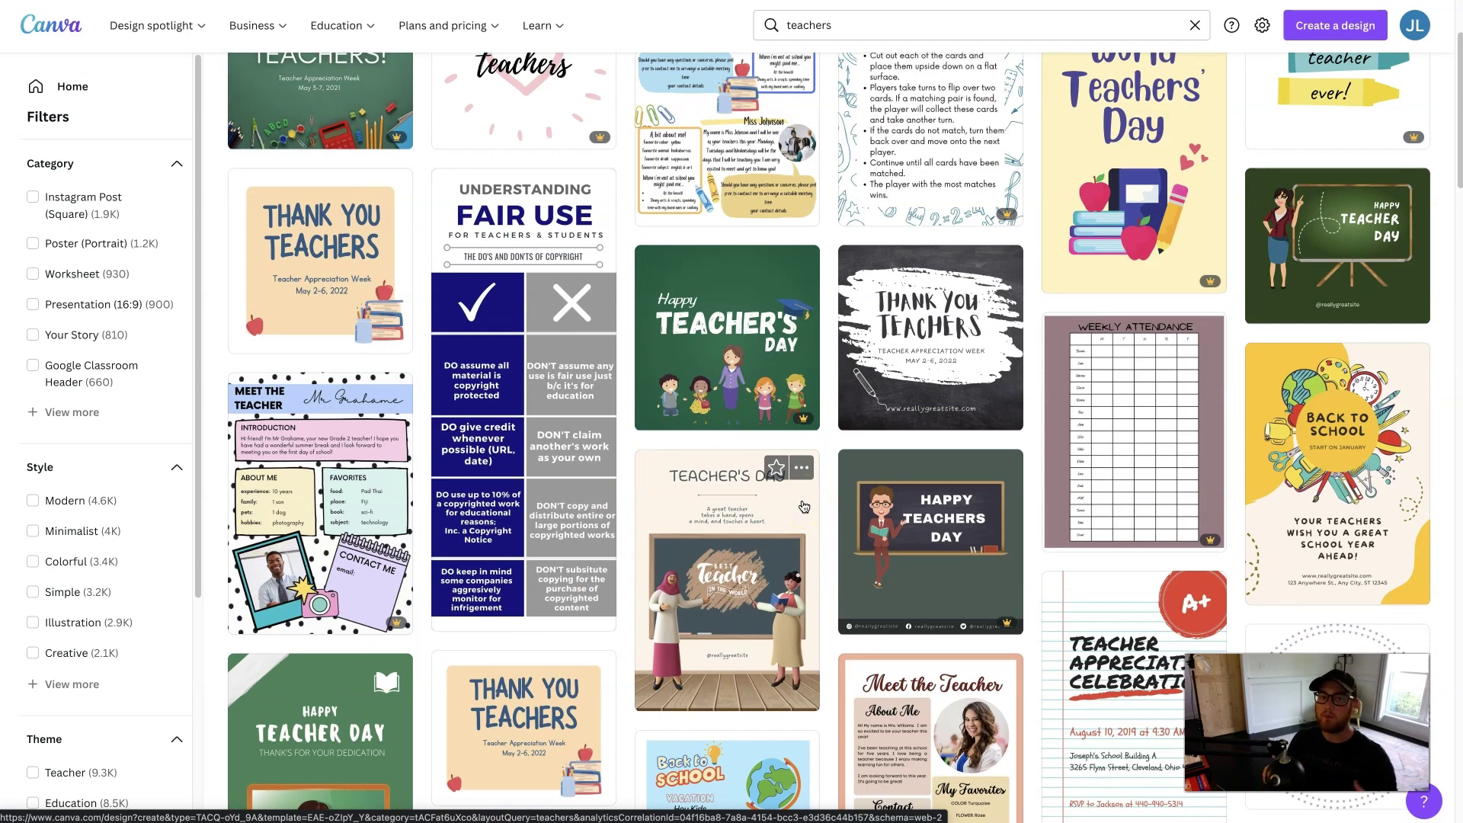
scroll(826, 441, up, 3)
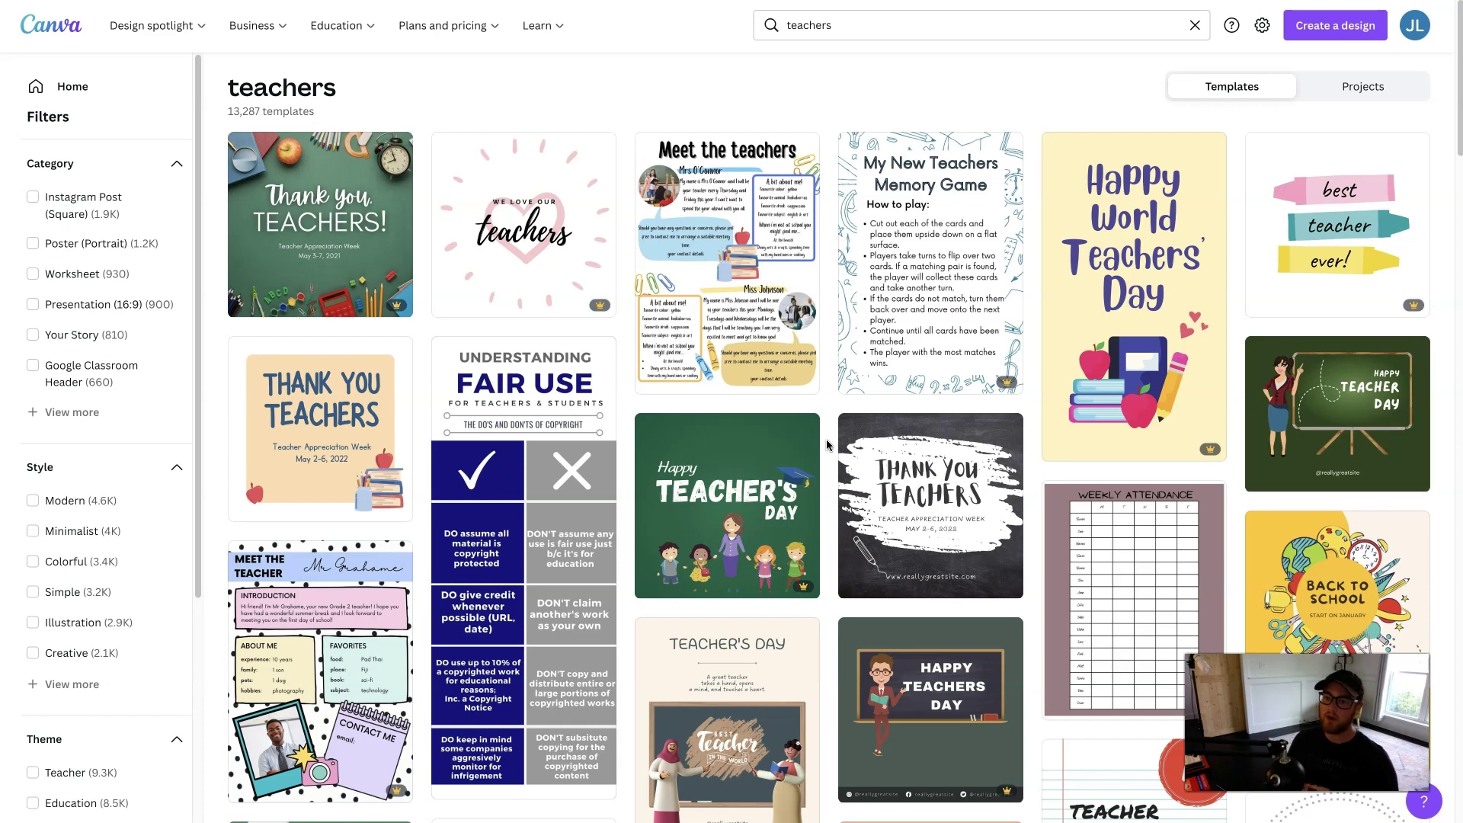
click(844, 32)
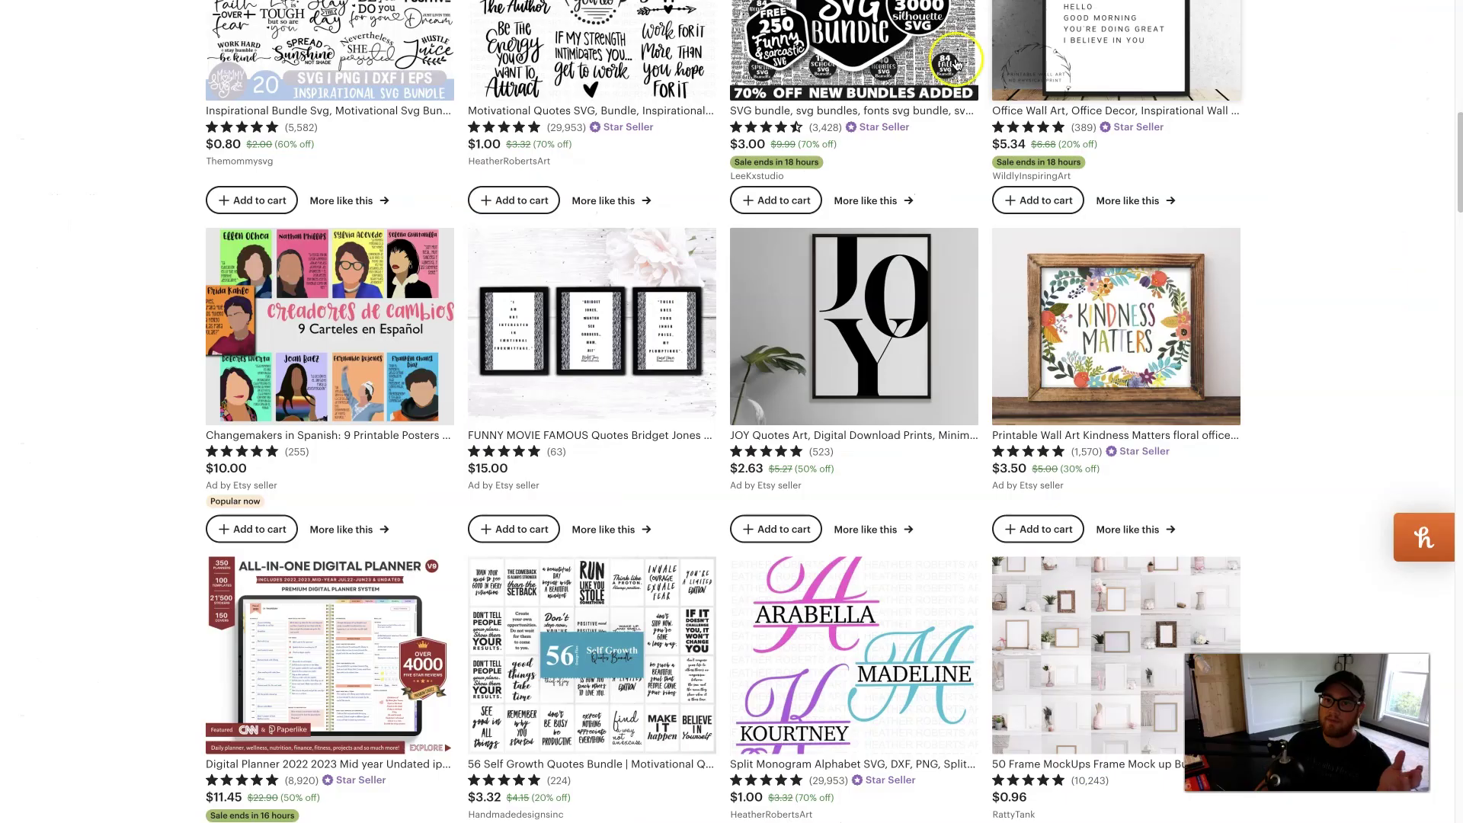
scroll(994, 83, up, 1)
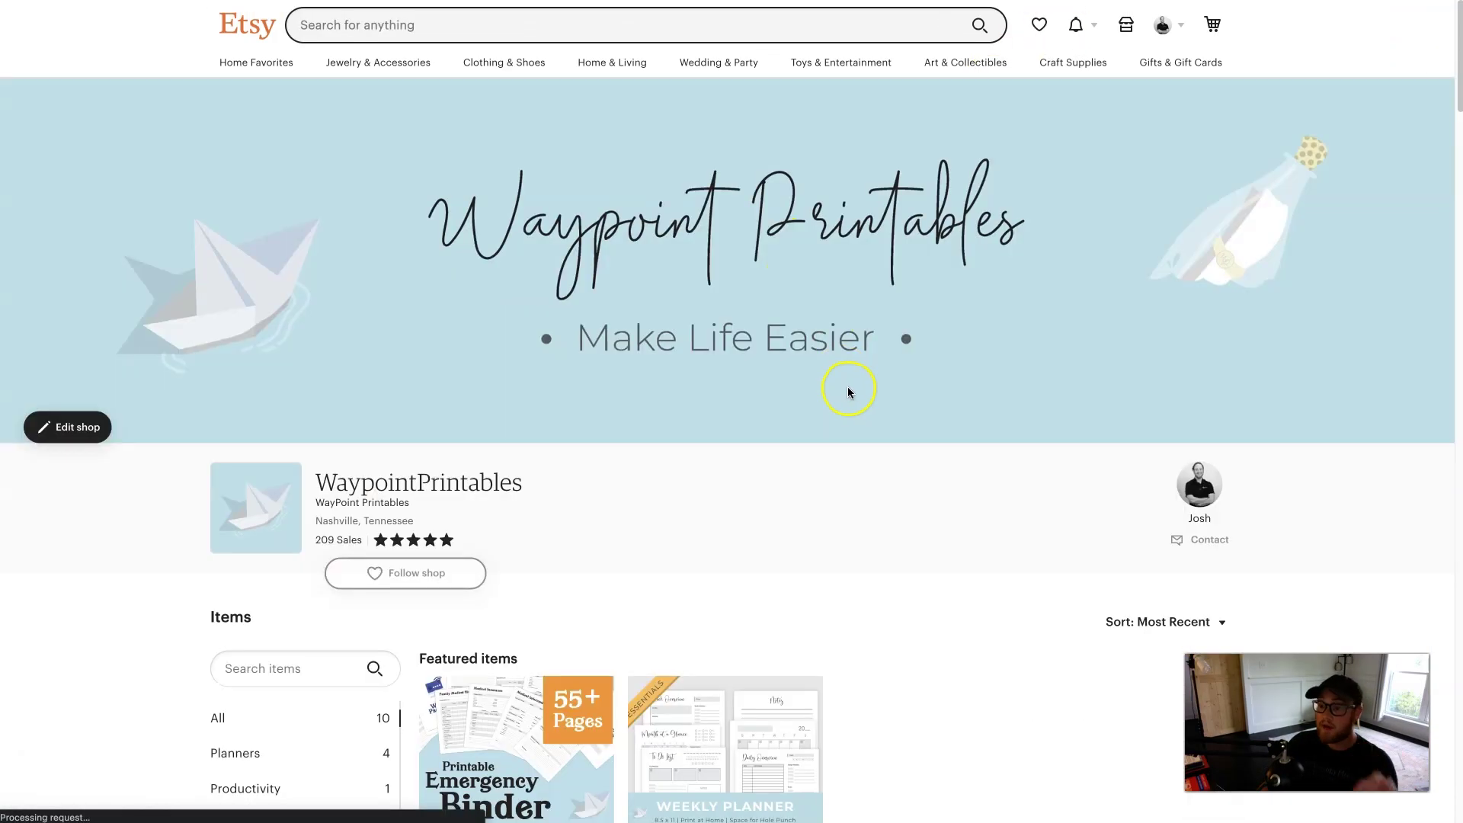
Scroll through the WaypointPrintables shop's printable planner, binder and tracker listings.
scroll(849, 389, down, 5)
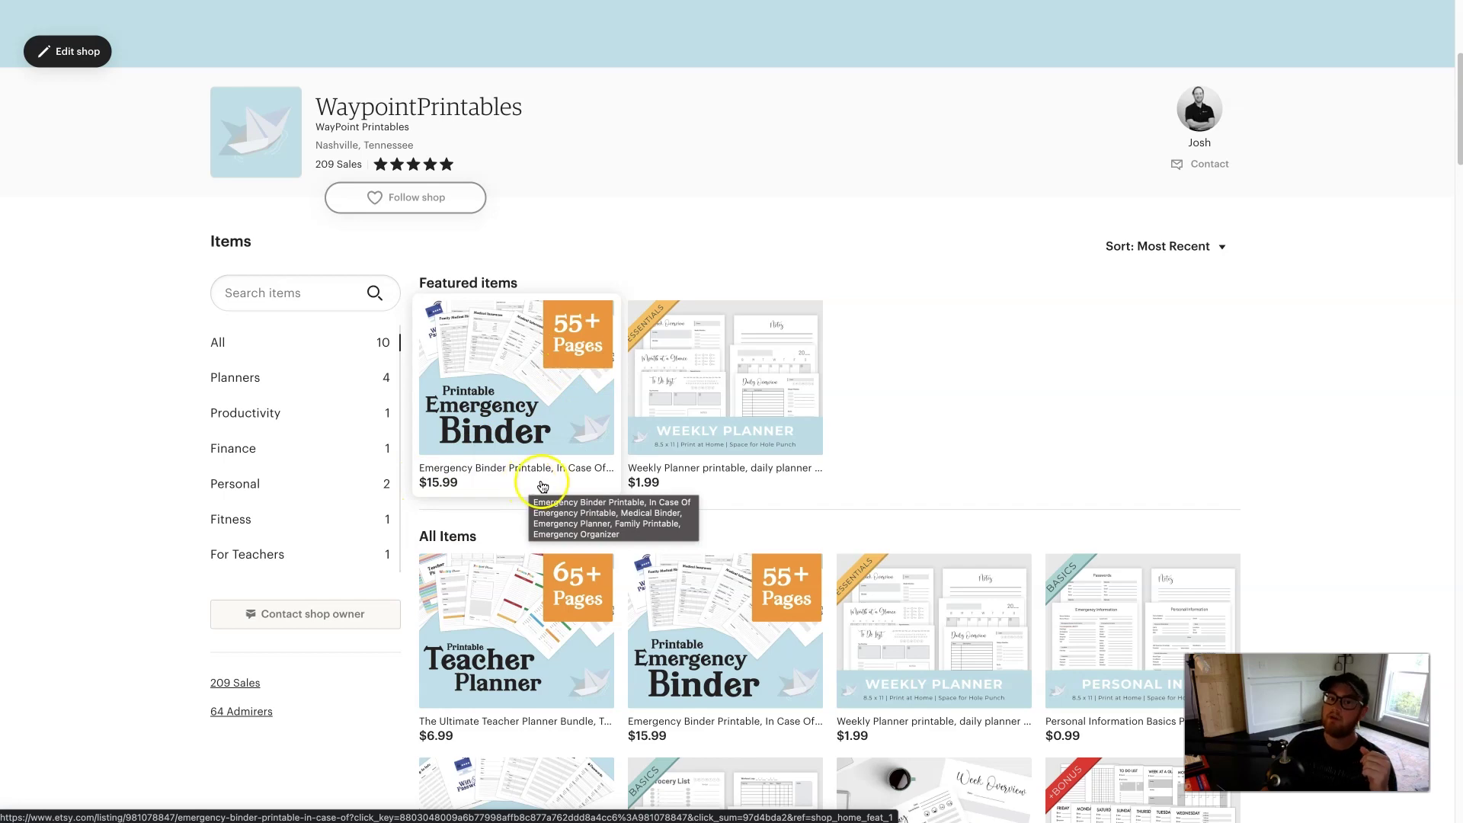
scroll(605, 526, down, 1)
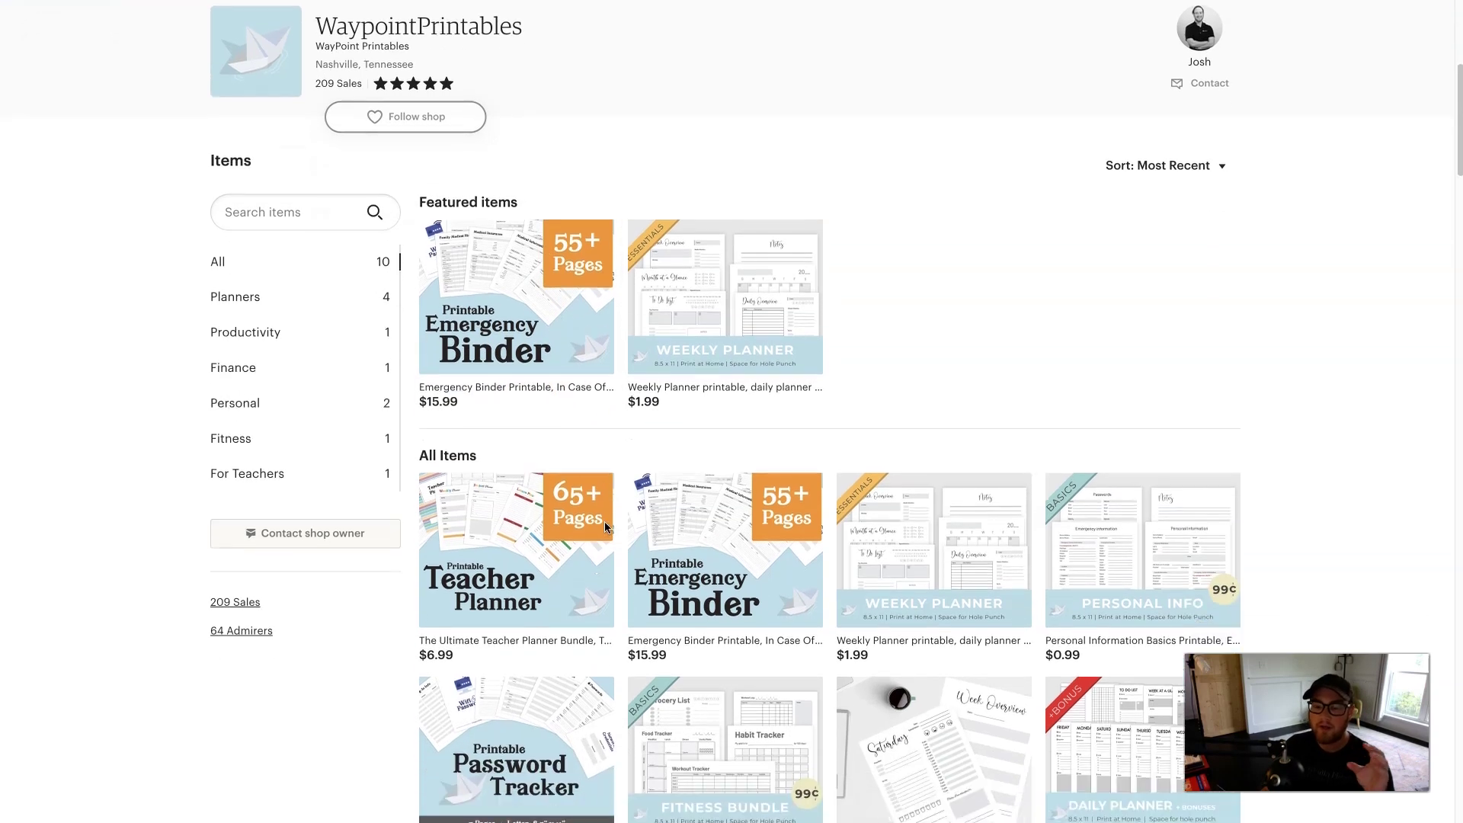
scroll(506, 431, down, 1)
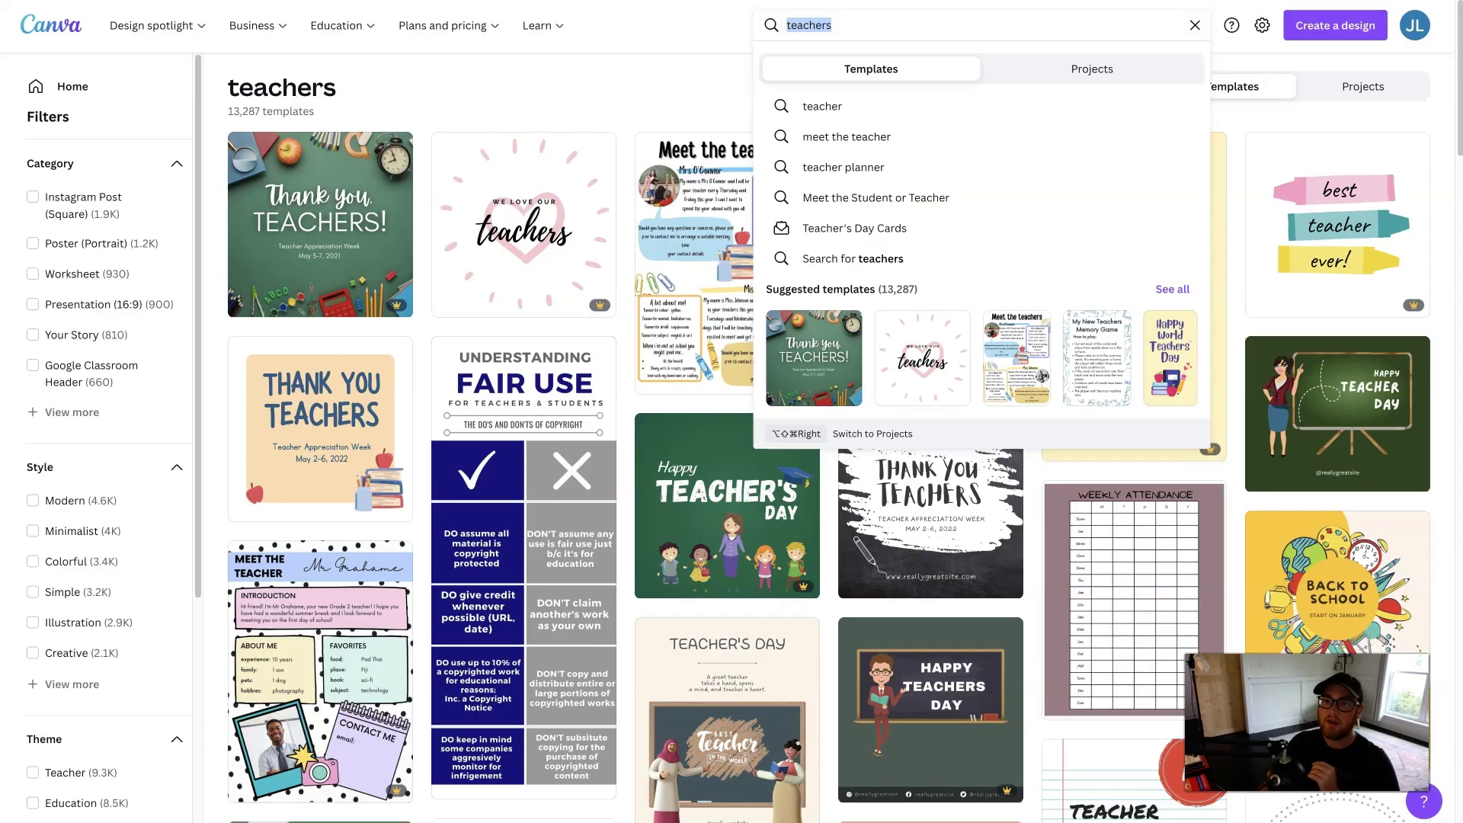
click(787, 90)
click(668, 107)
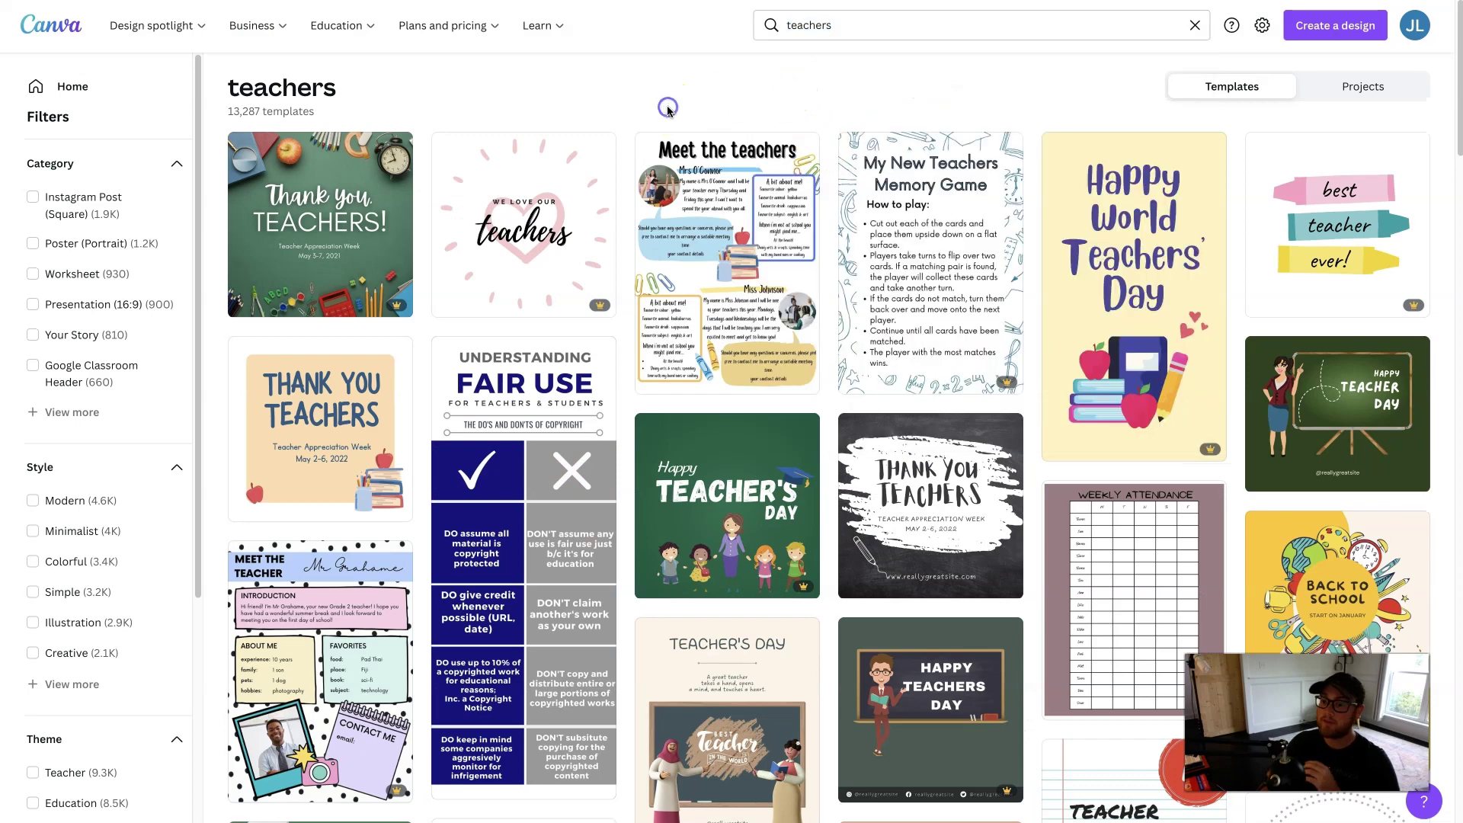